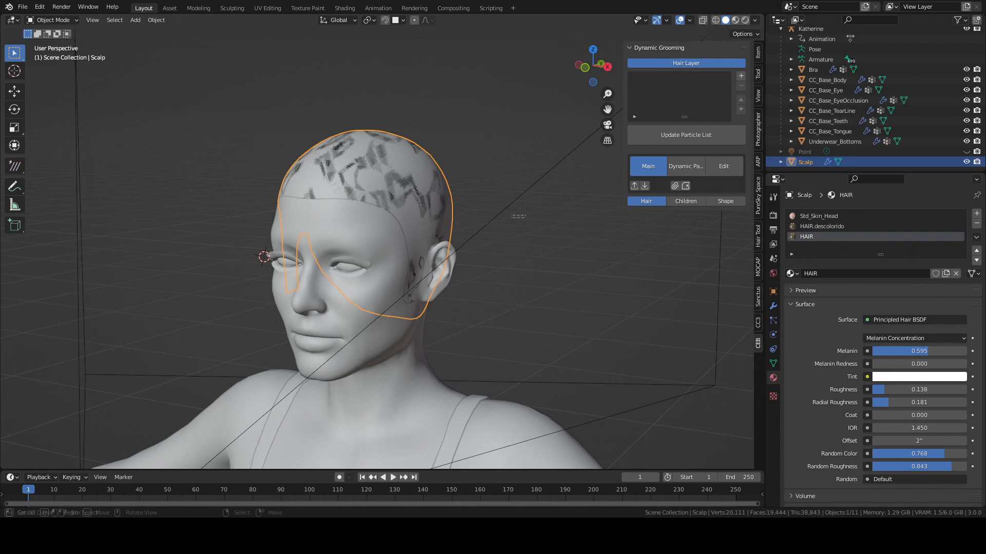
Examine the Scalp mesh covering the character's head from the front and the side
click(530, 219)
middle_drag(503, 222, 532, 224)
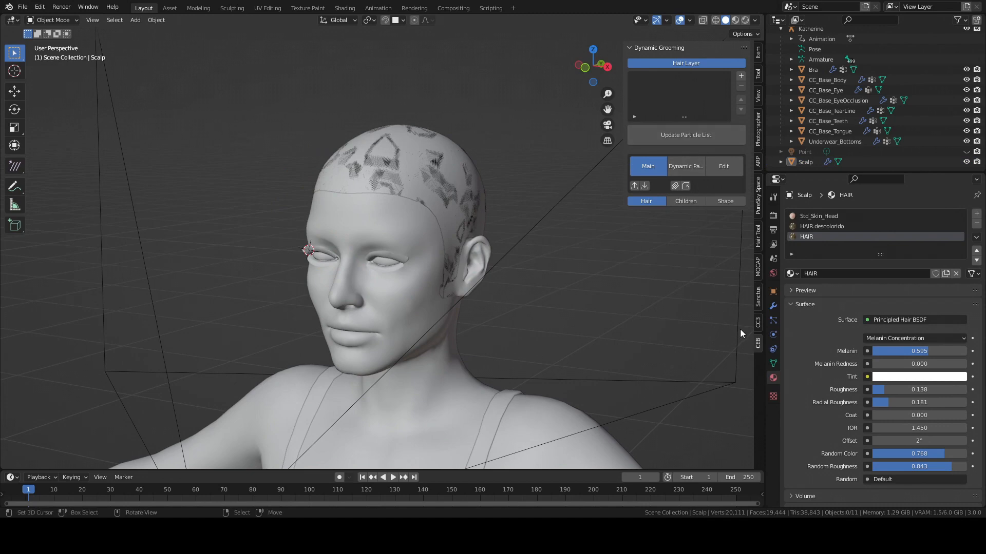
click(452, 202)
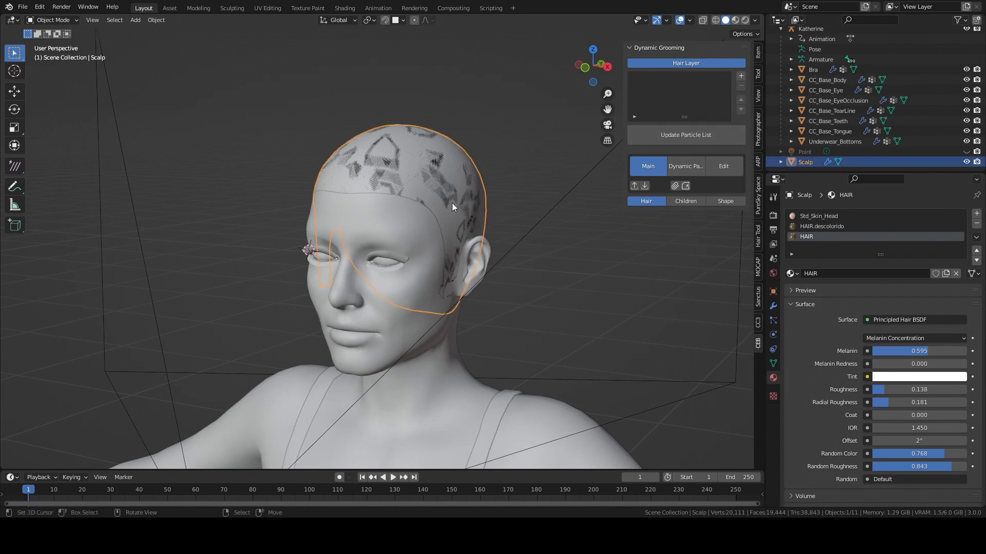
middle_drag(510, 236, 434, 233)
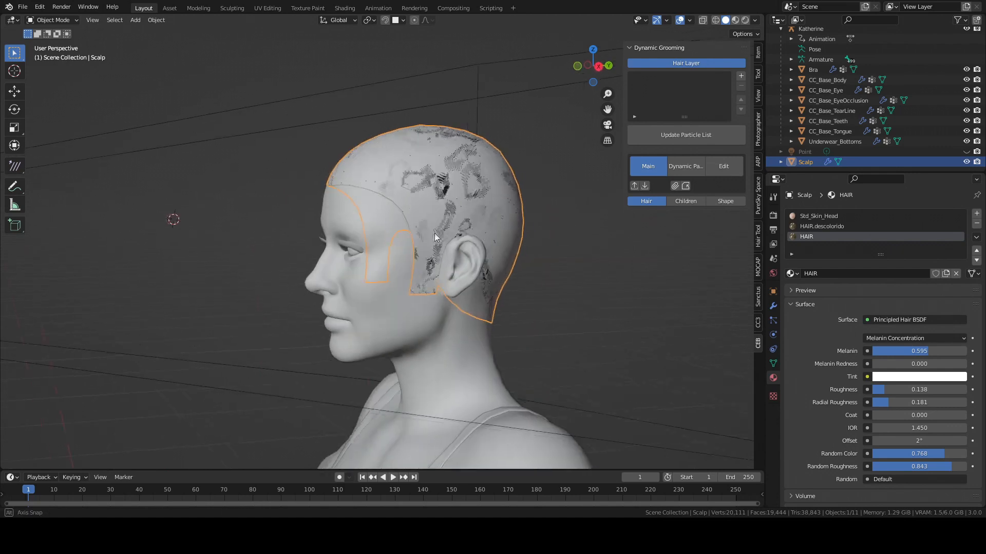
scroll(434, 233, up, 3)
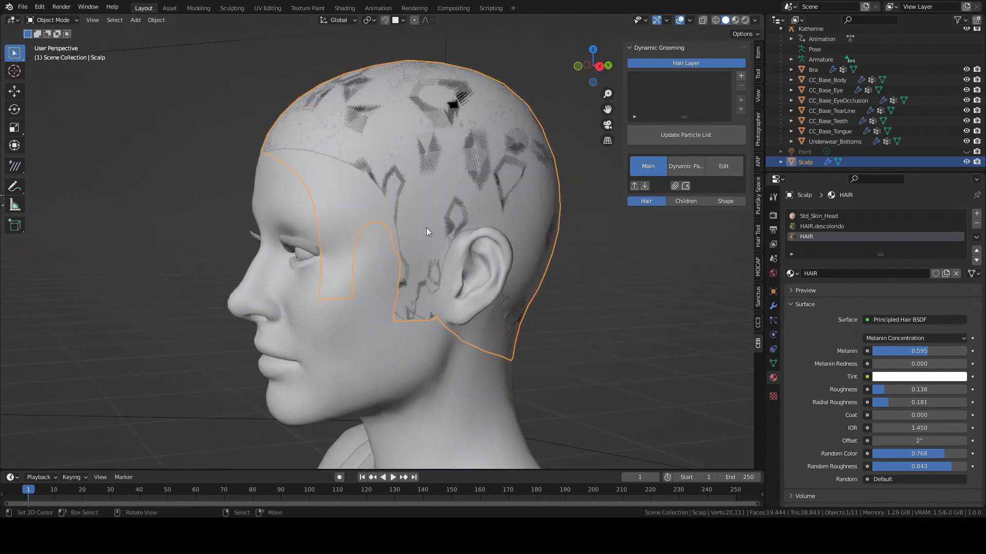
middle_drag(372, 245, 452, 221)
Hide the Scalp object and enter Edit Mode on the CC_Base_Body mesh
click(826, 82)
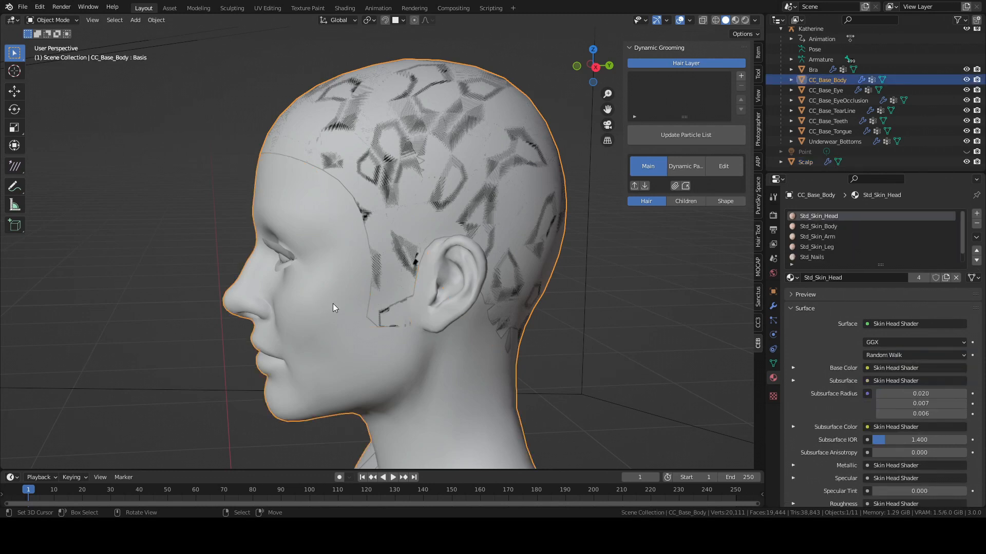
click(965, 161)
key(ctrl+Tab)
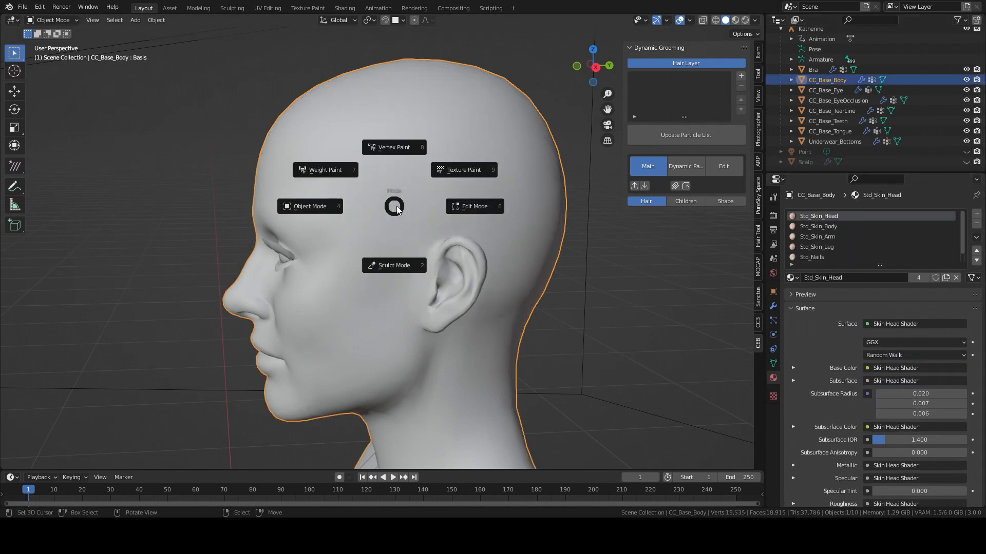
click(459, 208)
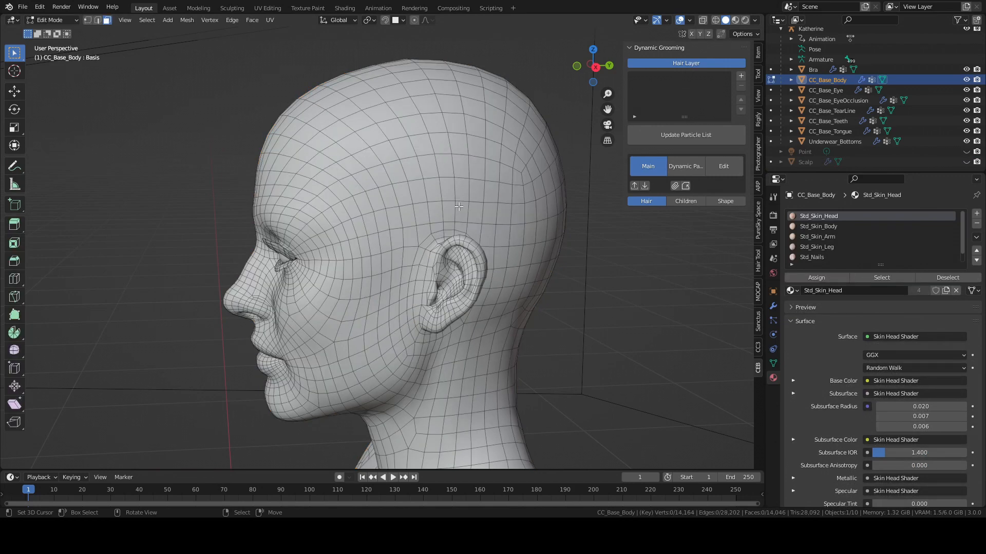
From the right side view with wireframe see-through shading, select all hair-region faces from the hairline over the crown to the nape
middle_drag(410, 229, 387, 229)
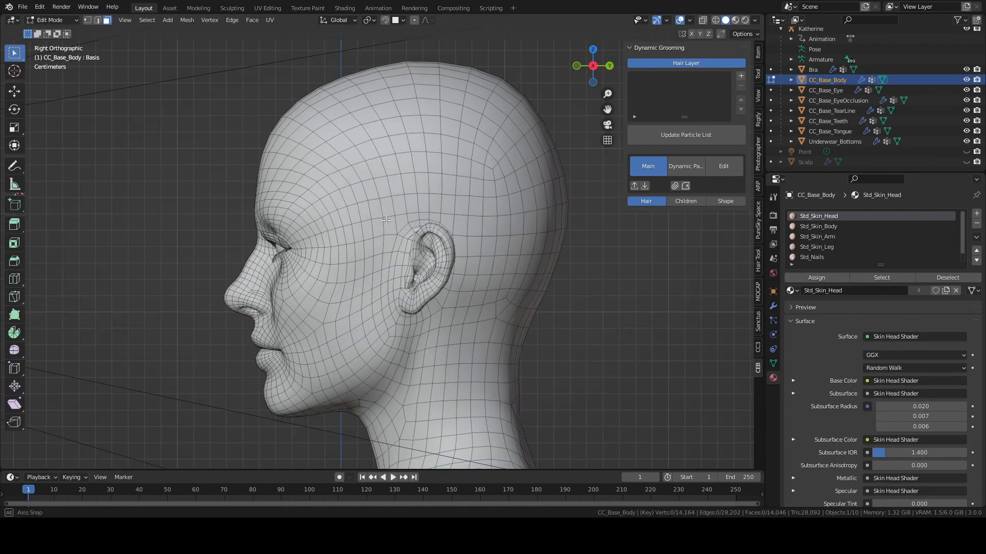
key(shift+z)
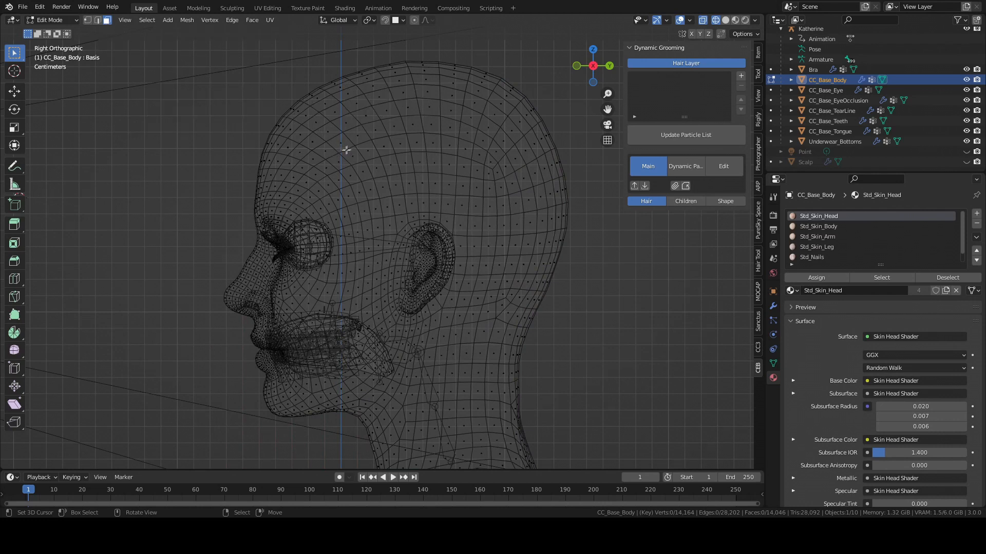
key(c)
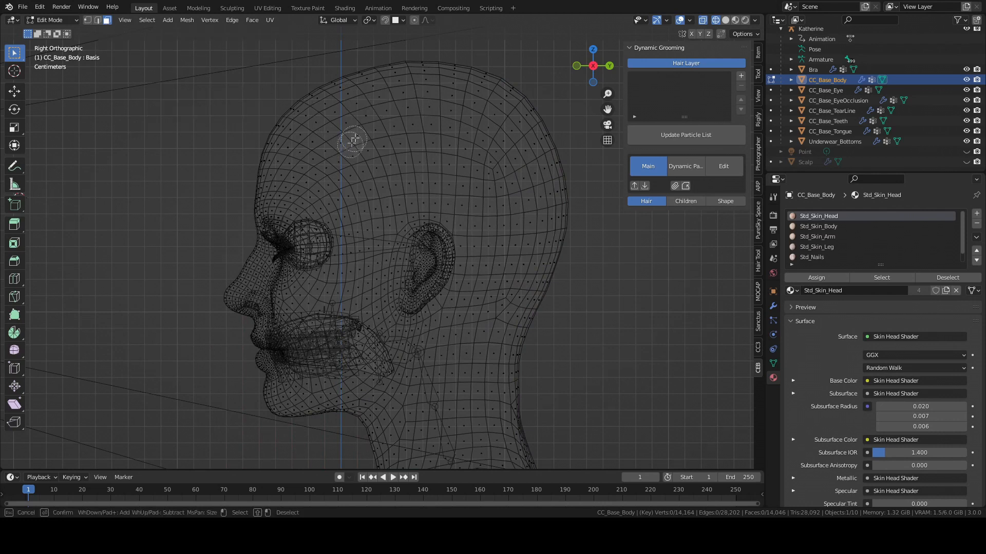
mouse_move(308, 88)
mouse_down()
mouse_move(302, 92)
mouse_move(403, 187)
mouse_move(314, 106)
mouse_move(440, 111)
mouse_move(491, 203)
mouse_move(421, 200)
mouse_move(465, 216)
mouse_move(479, 257)
mouse_move(470, 240)
mouse_move(467, 295)
mouse_move(521, 315)
mouse_move(497, 296)
mouse_move(537, 301)
mouse_move(485, 216)
mouse_move(506, 221)
mouse_move(399, 165)
mouse_move(458, 146)
mouse_move(345, 123)
mouse_move(379, 163)
mouse_move(335, 131)
mouse_move(393, 202)
mouse_move(374, 182)
mouse_move(421, 131)
mouse_up()
key(Escape)
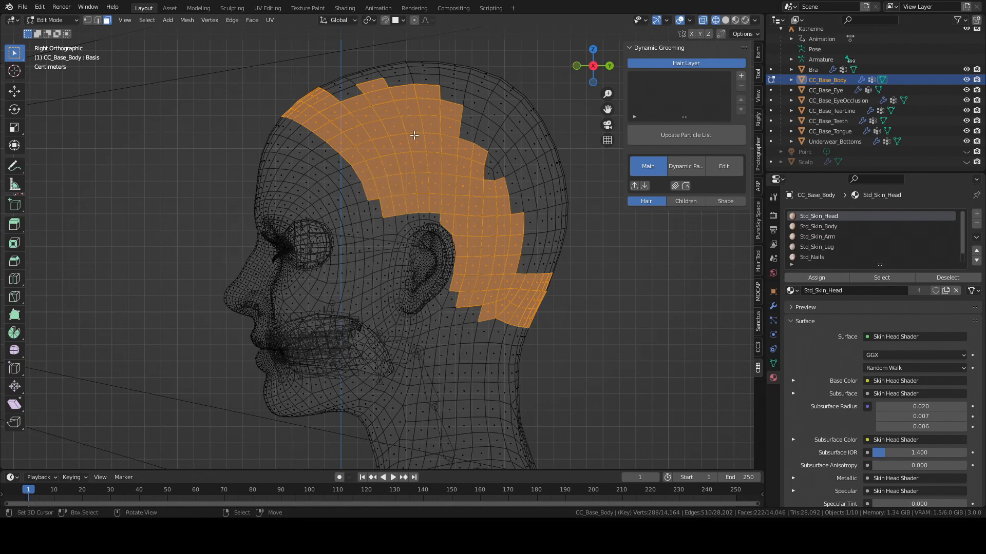
shift+drag(295, 40, 487, 107)
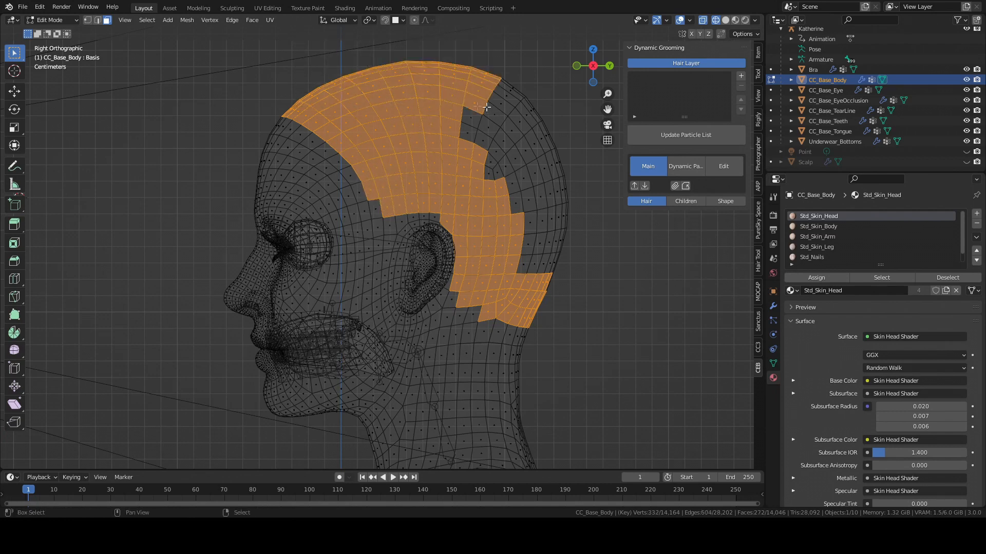
shift+drag(439, 72, 560, 174)
shift+drag(590, 296, 493, 128)
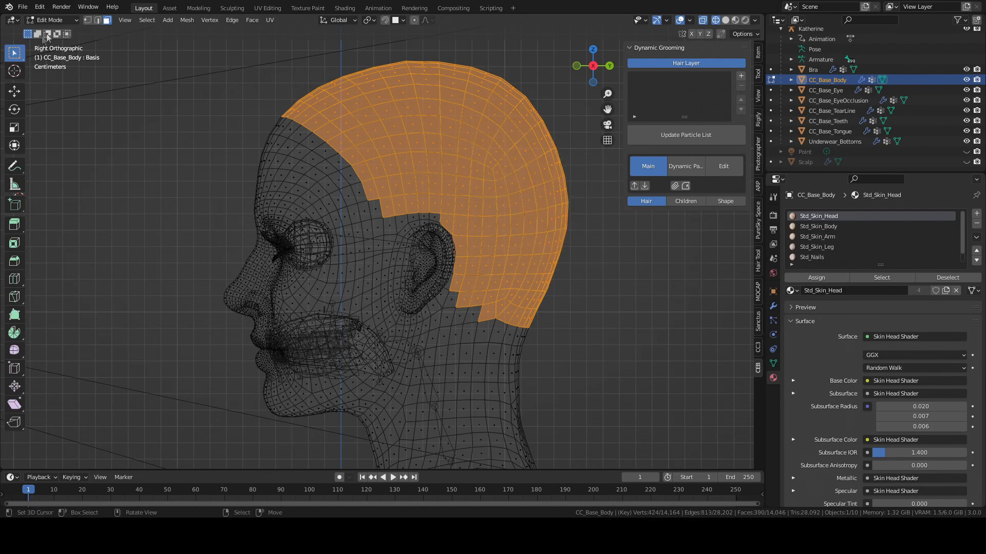
Duplicate the selected scalp faces in place and separate the selection into its own object
middle_drag(288, 193, 357, 208)
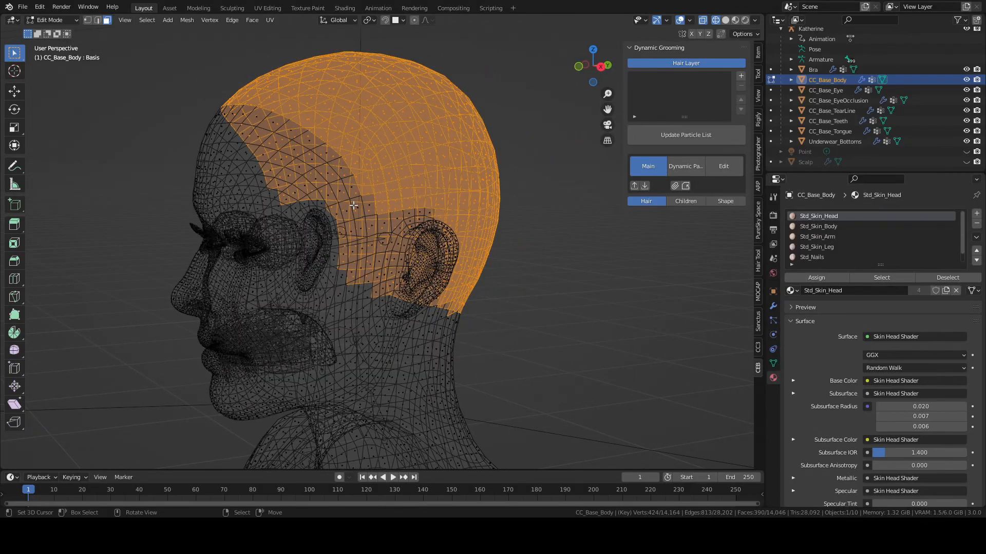
key(shift+d)
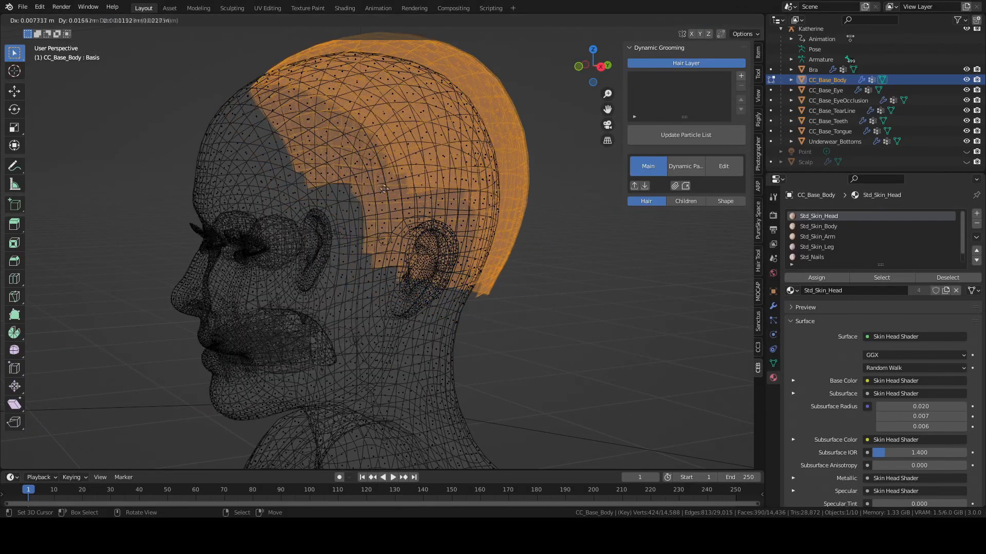
right_click(388, 188)
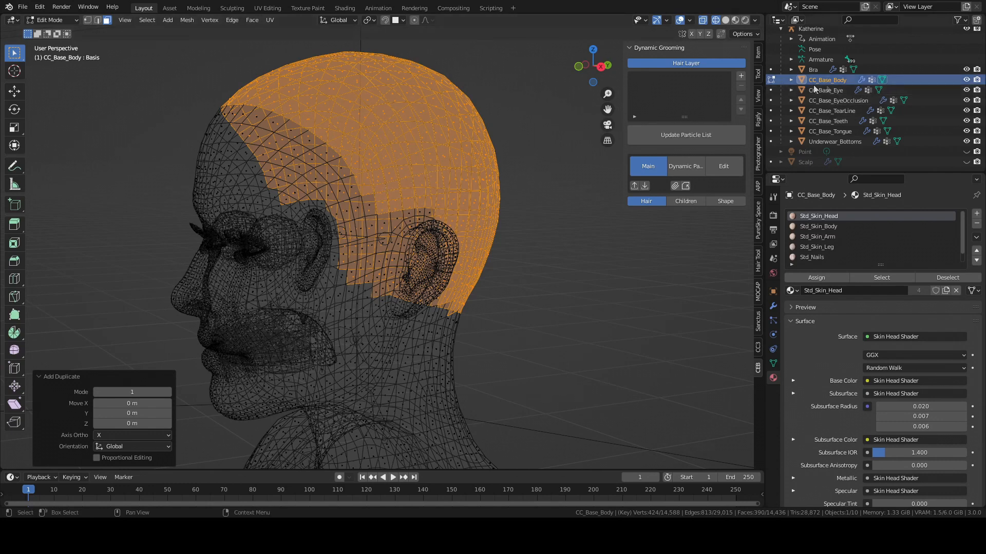
key(p)
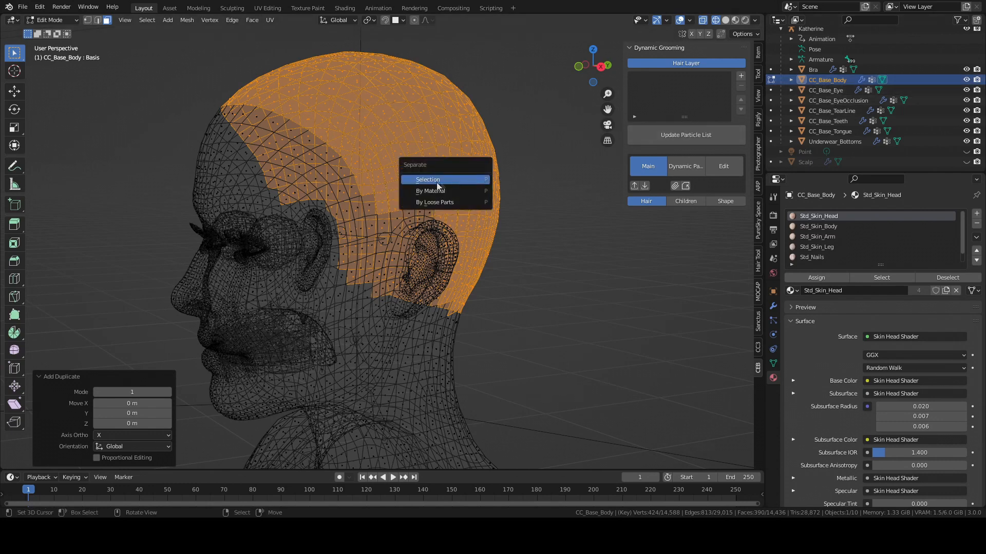
click(452, 180)
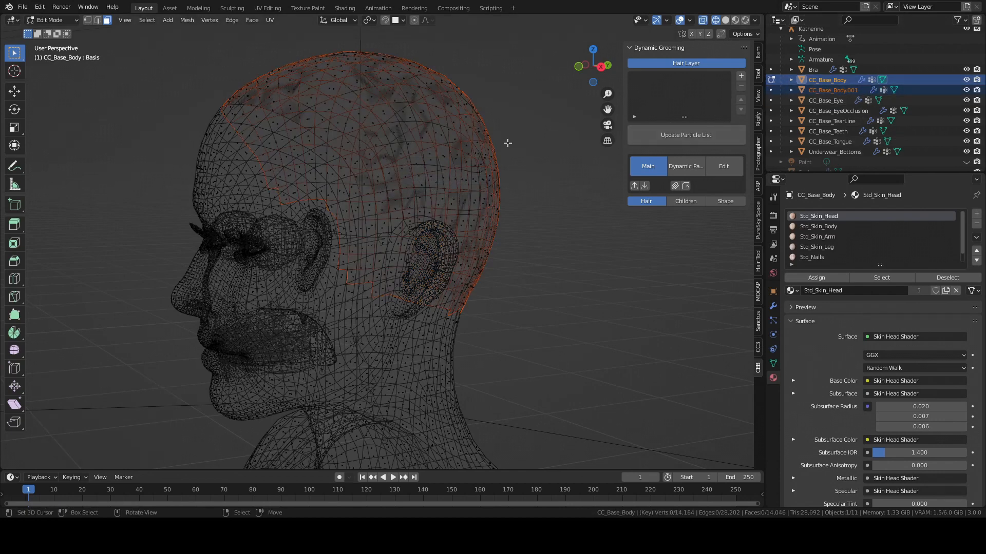
Return to Object Mode, inspect the separated scalp object CC_Base_Body.001, and delete it
key(ctrl+Tab)
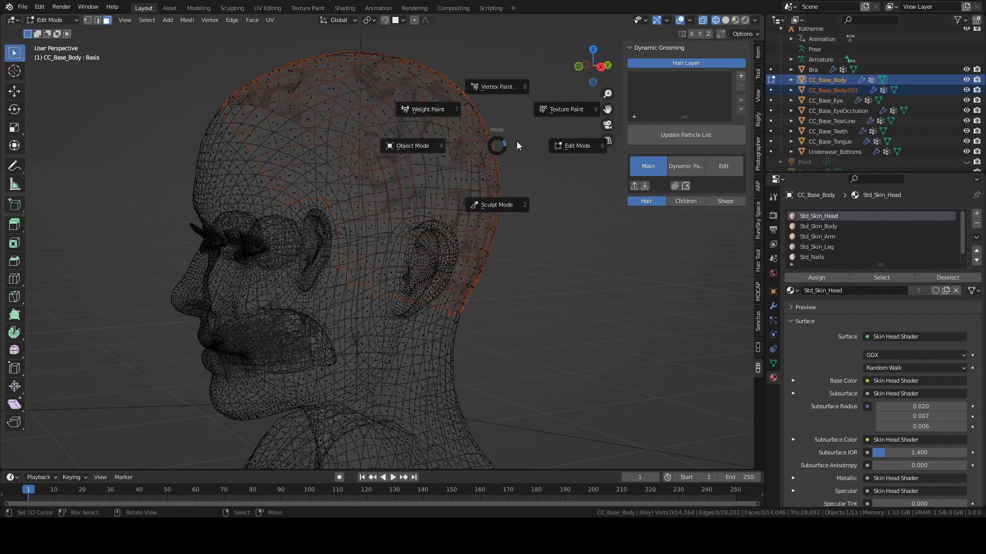
click(420, 144)
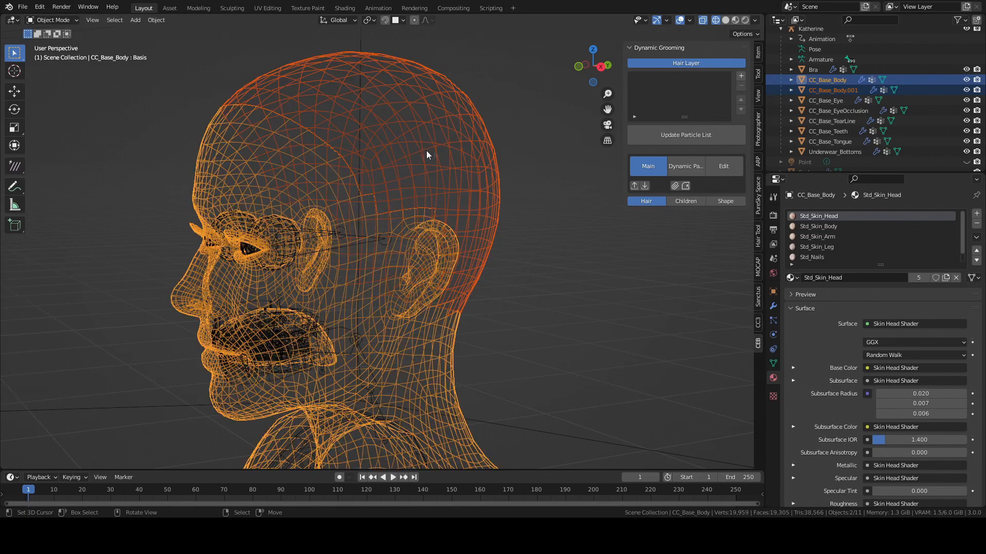
click(833, 90)
middle_drag(509, 214, 431, 211)
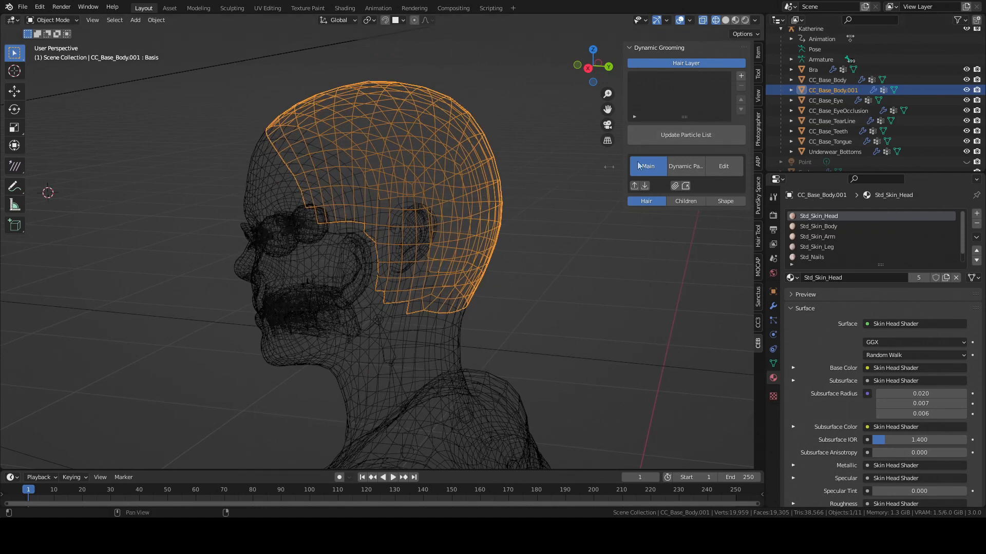
middle_drag(519, 231, 451, 243)
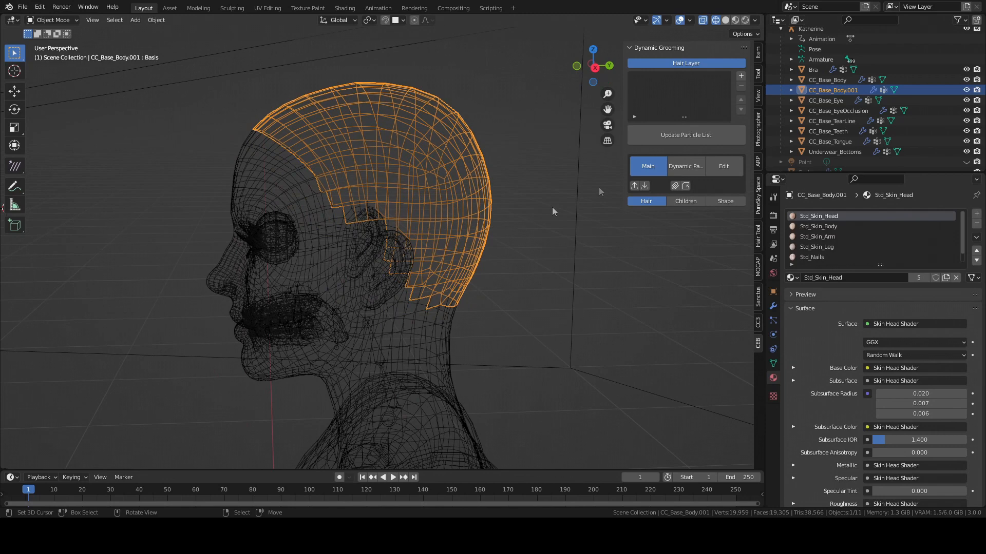
right_click(832, 91)
click(828, 88)
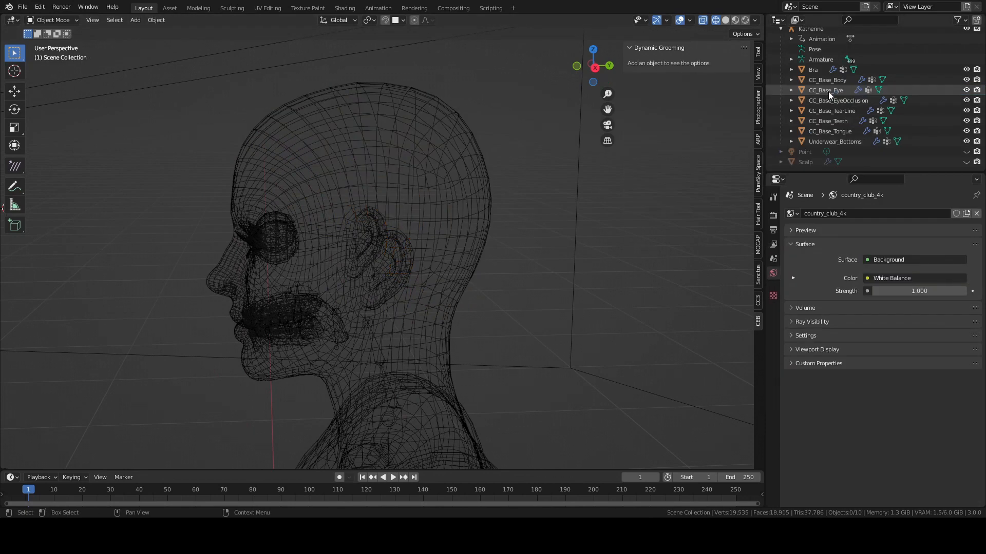
Collapse the character's object hierarchy and make the hidden Scalp object visible again in solid shading
click(781, 28)
click(966, 94)
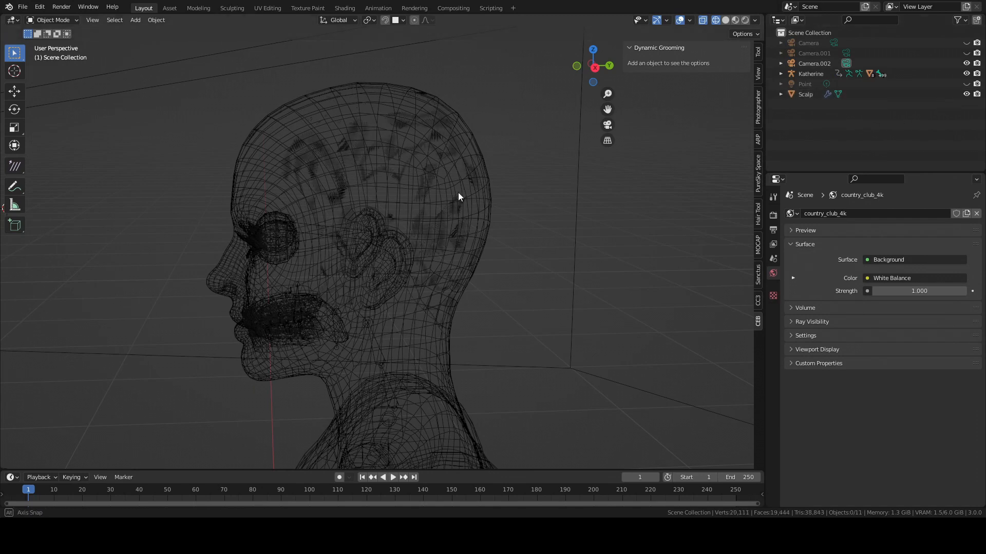
middle_drag(458, 198, 468, 204)
key(shift+z)
middle_drag(372, 211, 418, 196)
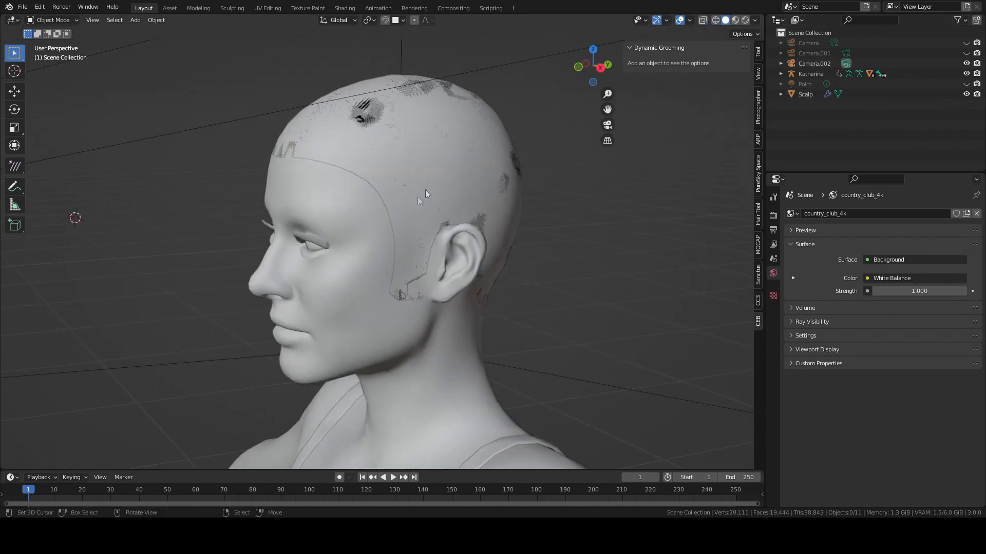
Add a new hair layer to the Scalp object with Dynamic Grooming
click(415, 176)
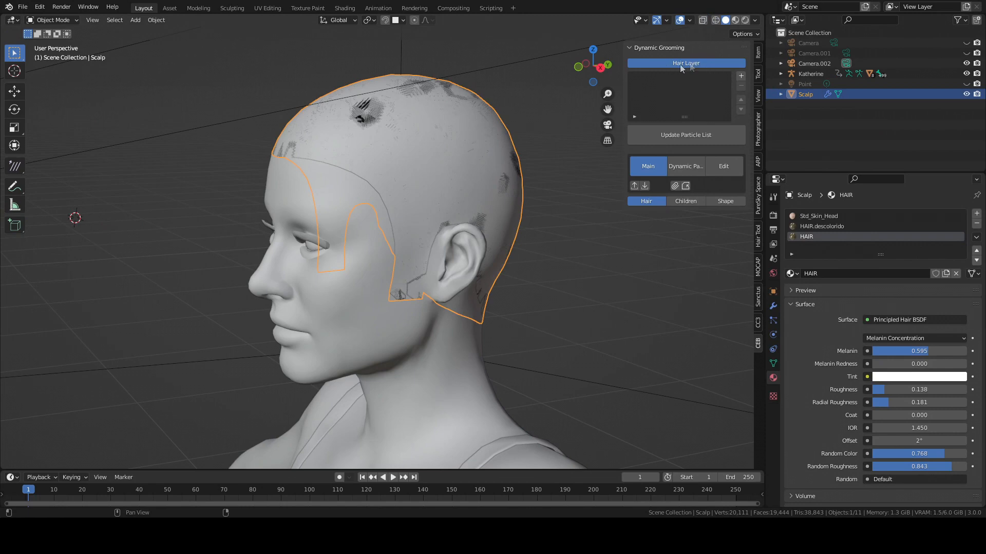
click(741, 76)
Measure the height of the head from crown to chin in the front view, then return to the box selection tool
middle_drag(406, 216, 423, 199)
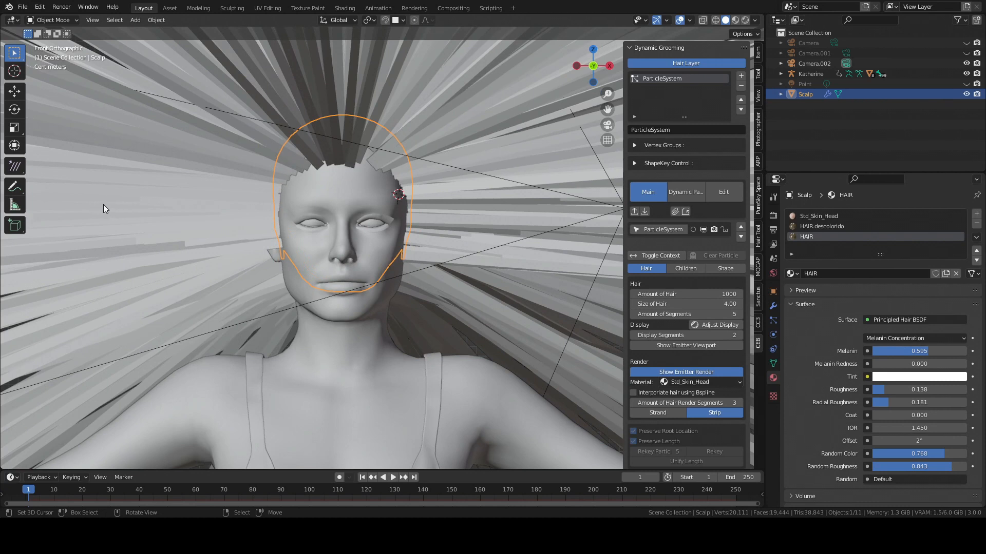
click(14, 205)
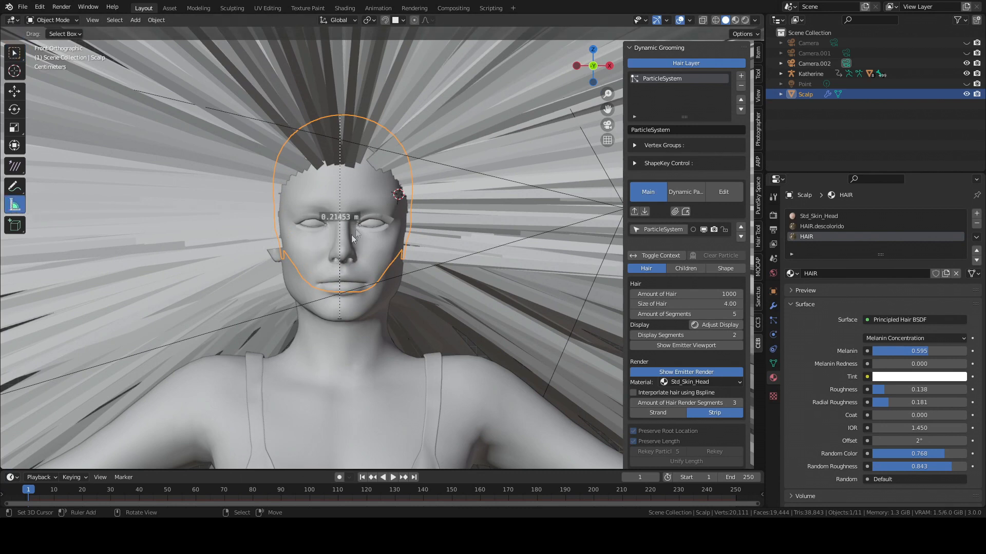
middle_drag(284, 233, 355, 240)
middle_drag(394, 189, 81, 98)
click(17, 54)
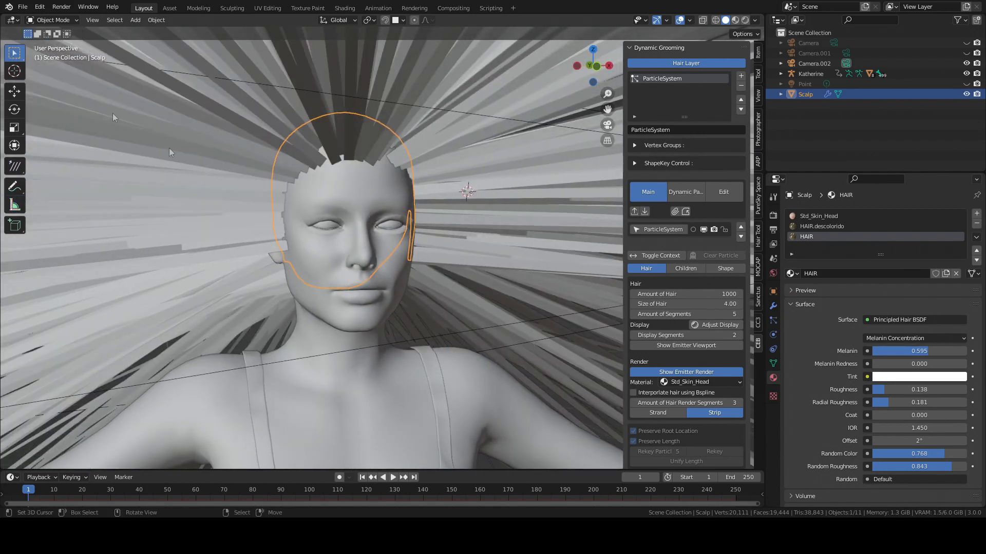
middle_drag(341, 235, 354, 210)
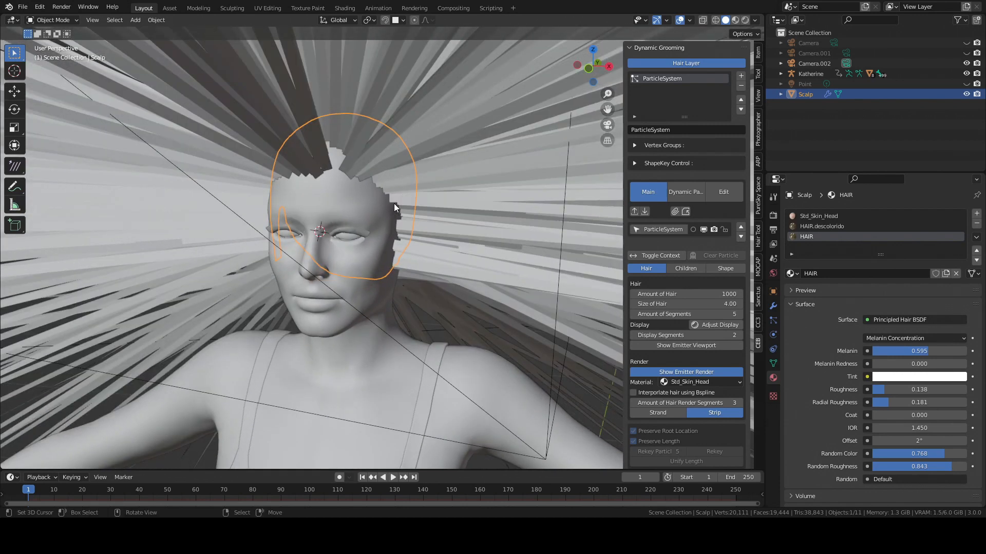
Load the SHAPE_Simple_hair.json hair shape preset onto the scalp's particle system
click(727, 268)
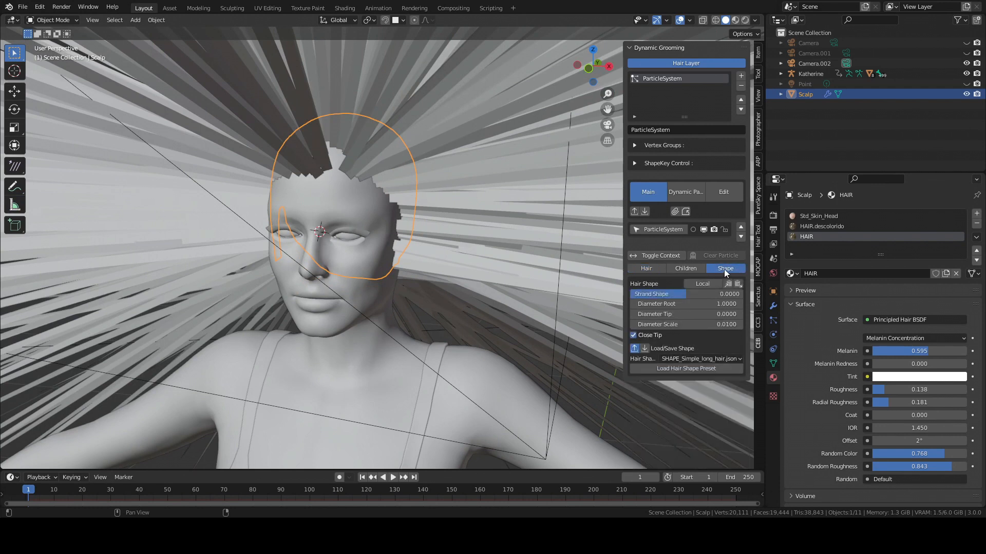
click(686, 359)
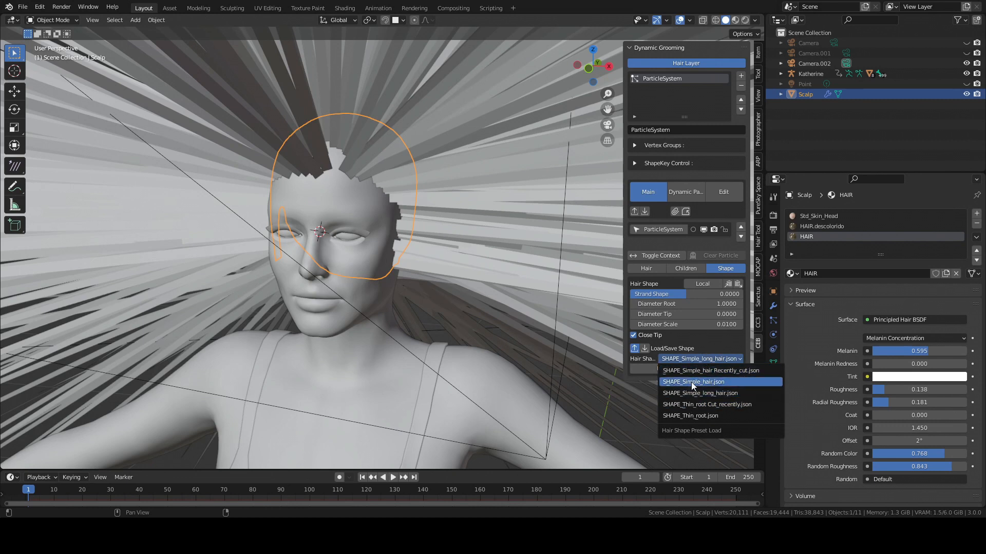
click(691, 383)
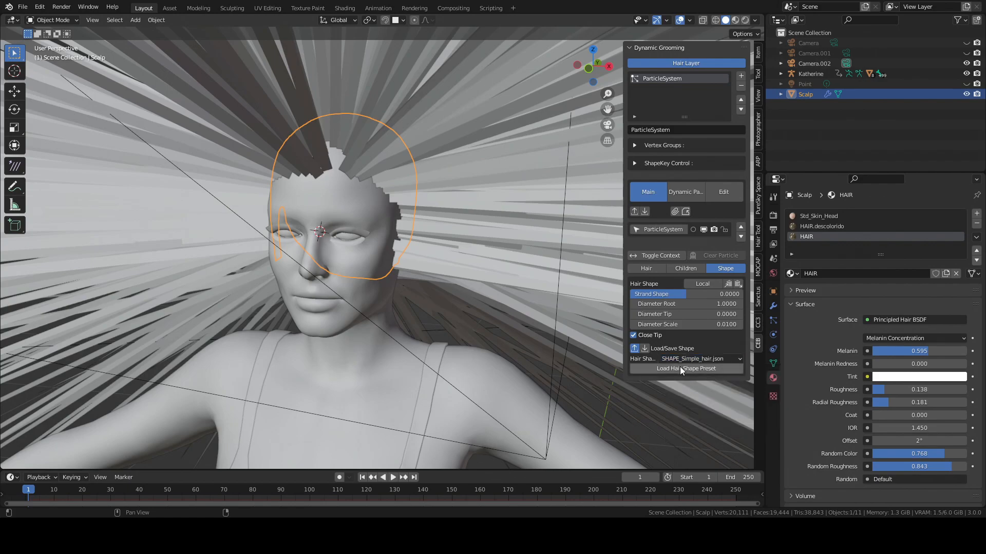
click(682, 369)
mouse_move(415, 261)
middle_down()
mouse_move(429, 307)
mouse_move(418, 257)
mouse_move(378, 258)
mouse_move(402, 260)
mouse_move(417, 276)
mouse_move(396, 265)
middle_up()
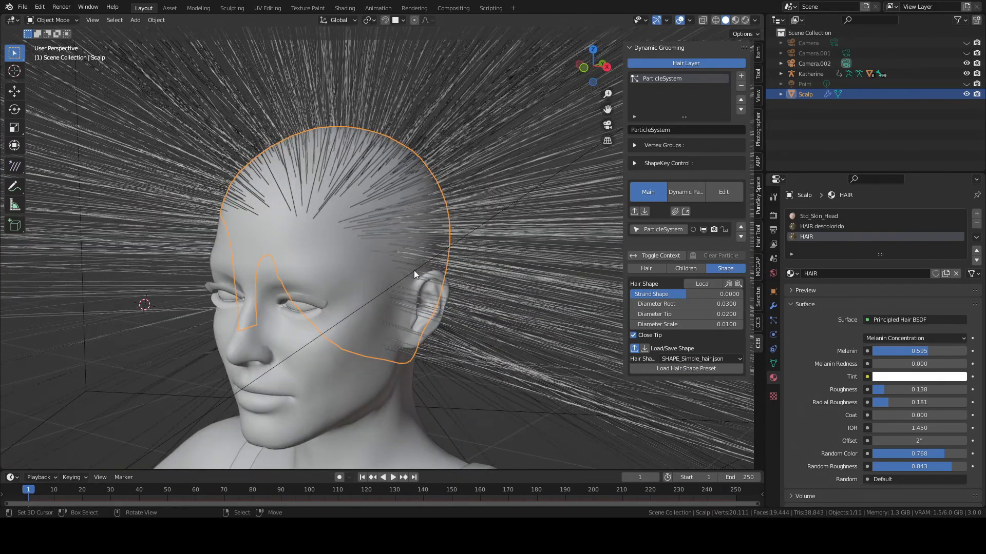
Set the size of hair to 0.1 and match the display and render segments to the hair's 5 segments with Adjust Display
click(646, 268)
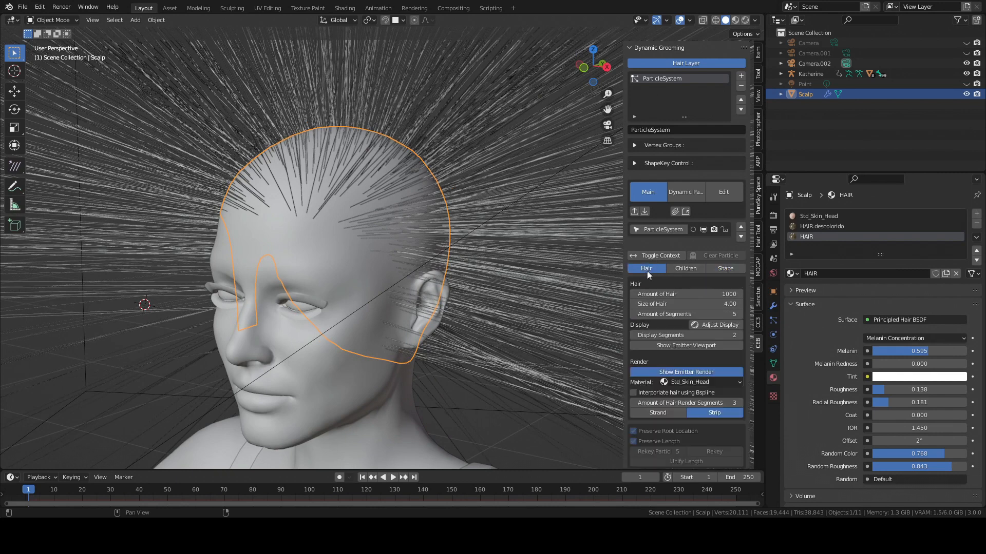
click(705, 306)
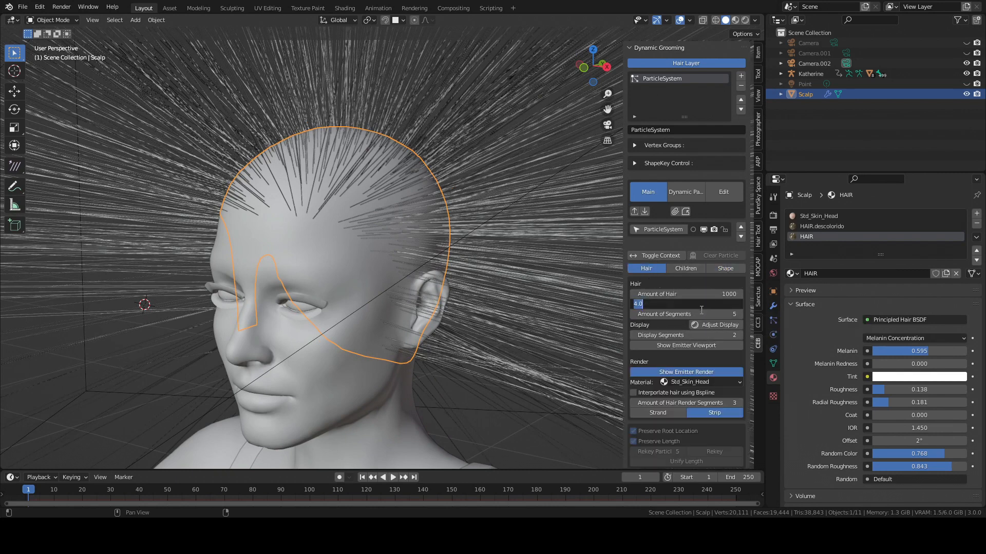
text(0.1)
key(Return)
mouse_move(364, 272)
middle_down()
mouse_move(338, 277)
mouse_move(383, 269)
mouse_move(379, 253)
mouse_move(379, 269)
middle_up()
key(KP_1)
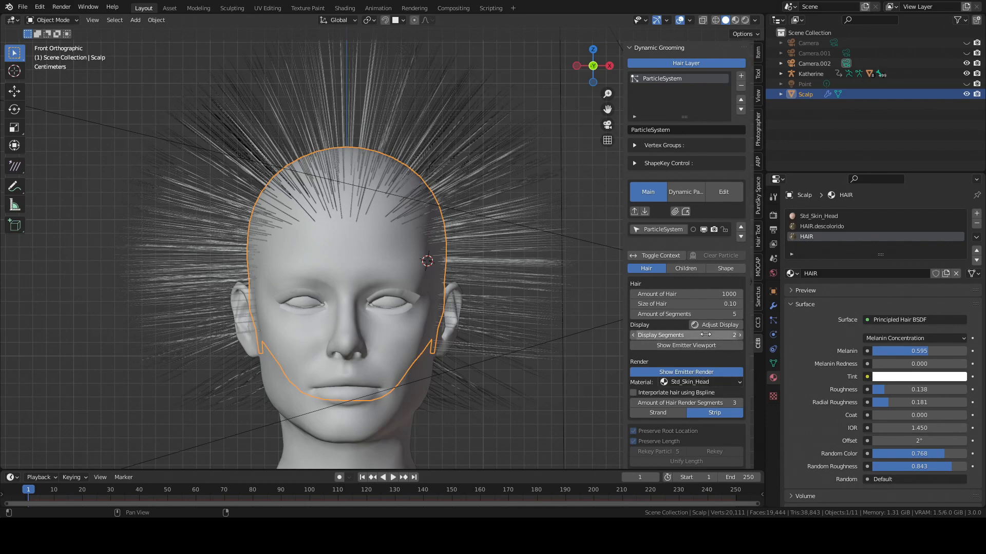
click(718, 324)
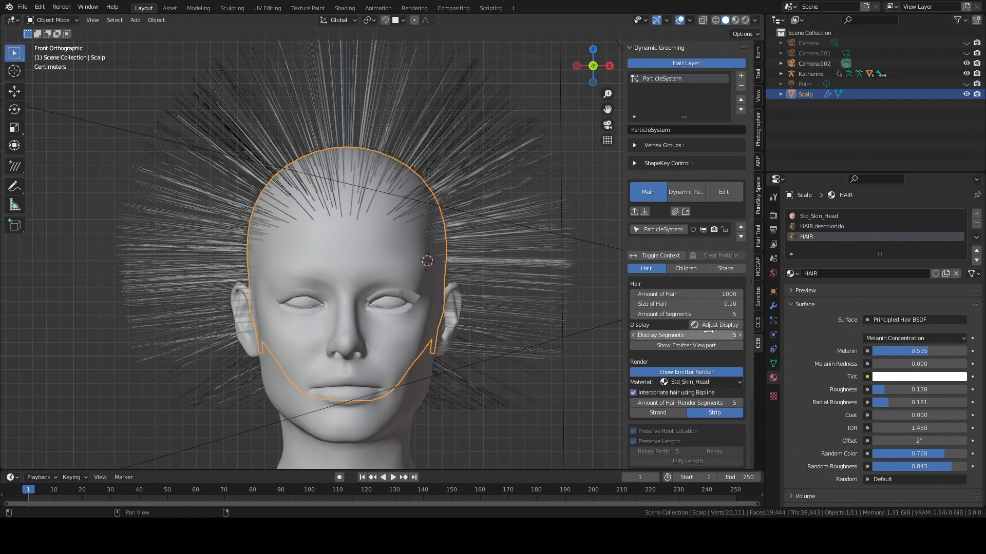
middle_drag(519, 282, 482, 284)
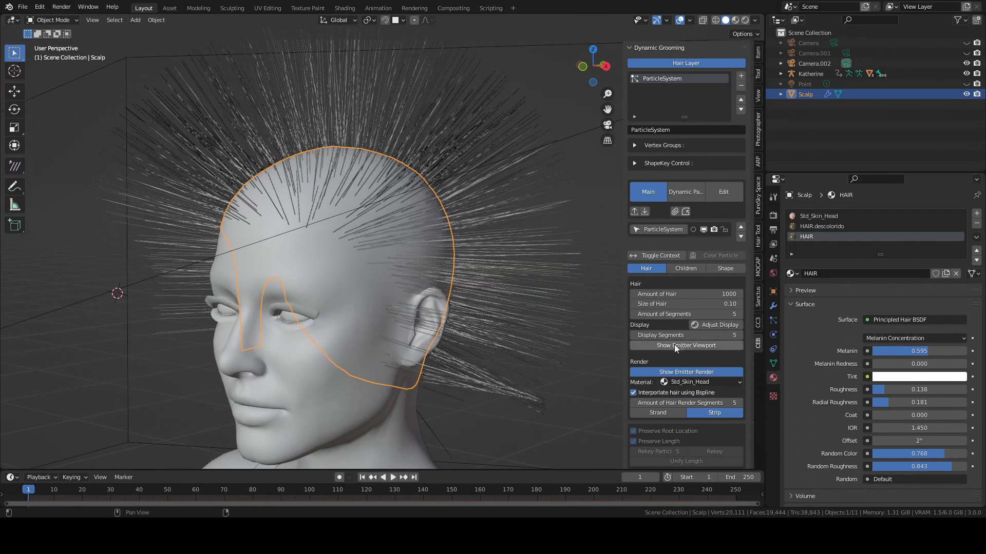
Show the scalp emitter mesh in the viewport and hide it again, leaving the front of the head in view
click(661, 346)
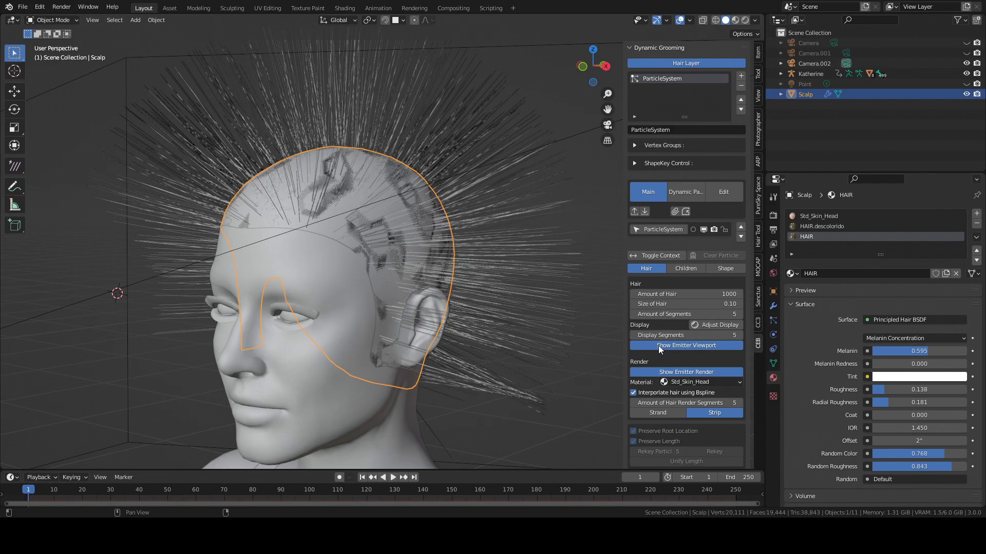
click(659, 347)
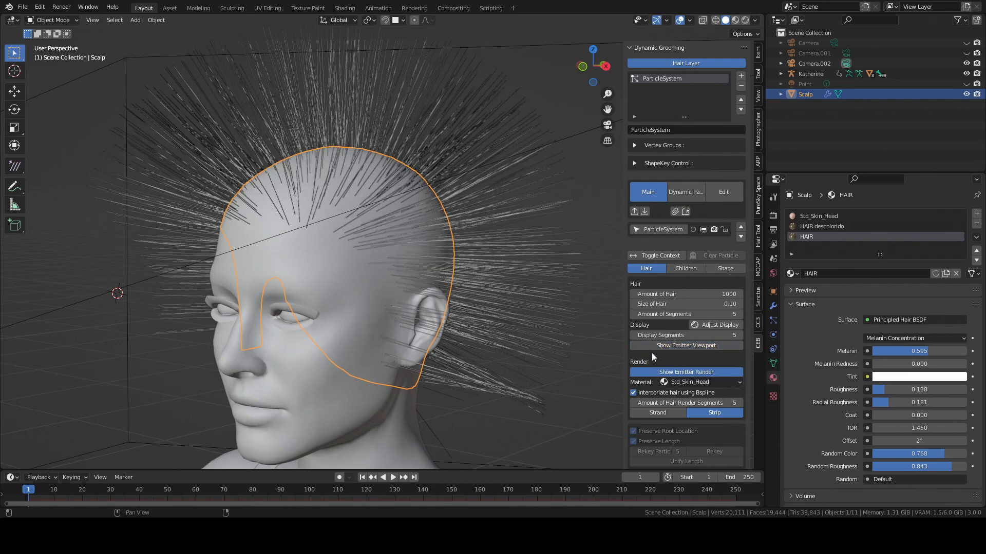
middle_drag(339, 277, 414, 250)
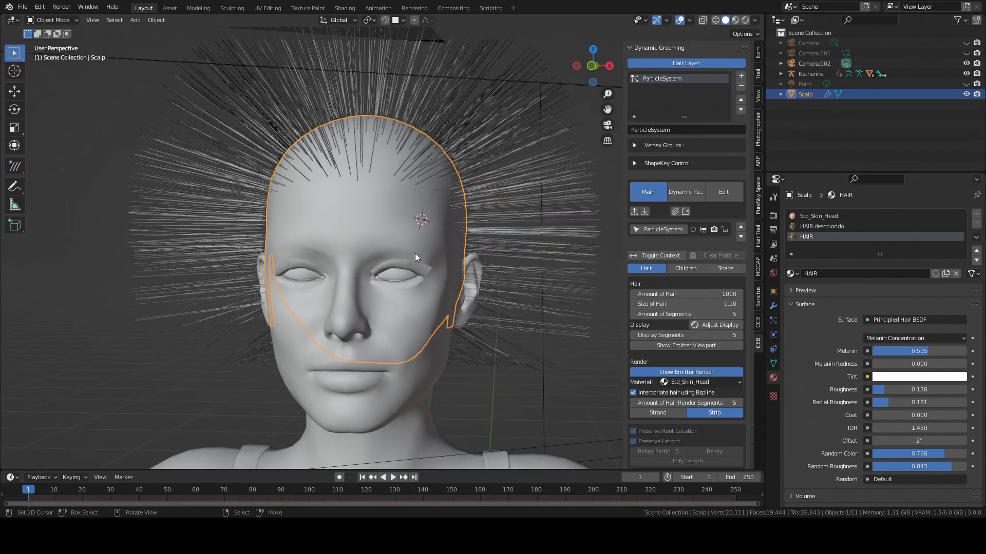
shift+middle_drag(411, 247, 361, 248)
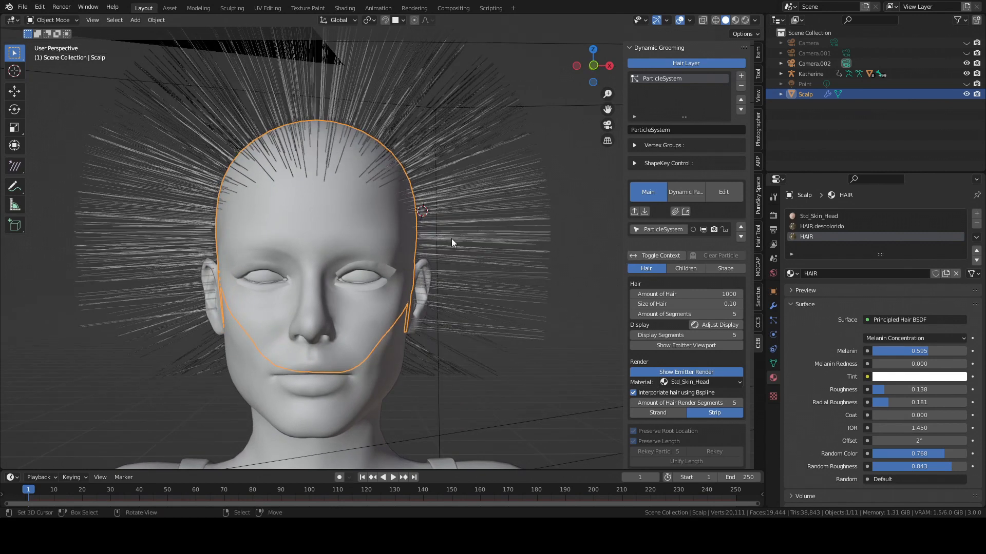
Switch the Scalp's hair particle system from Object Mode to Particle Edit mode
key(shift+h)
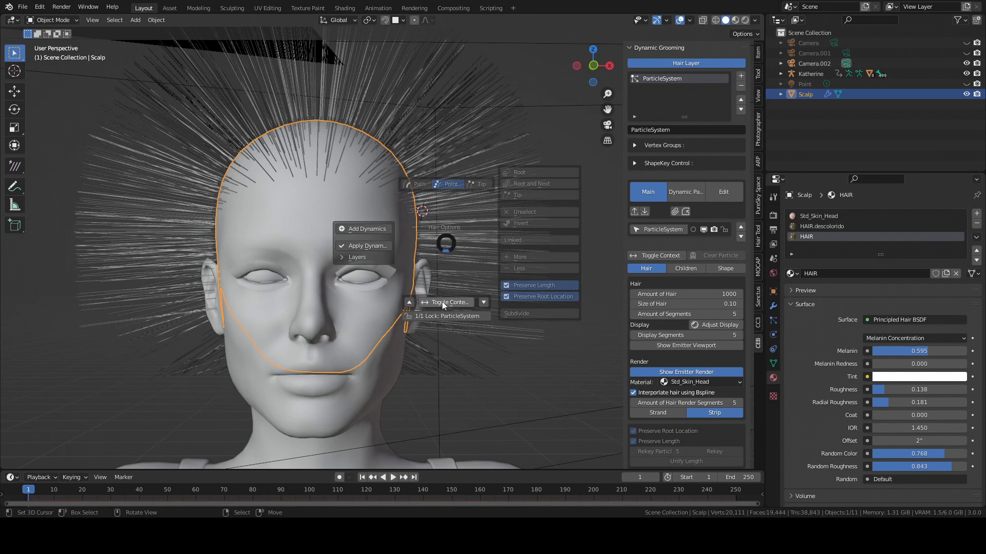
click(443, 247)
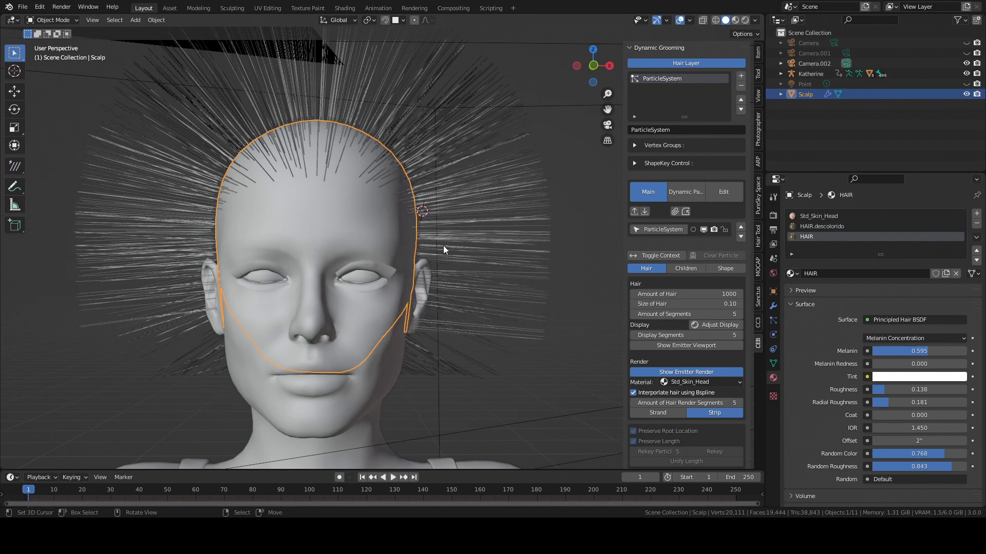
click(656, 258)
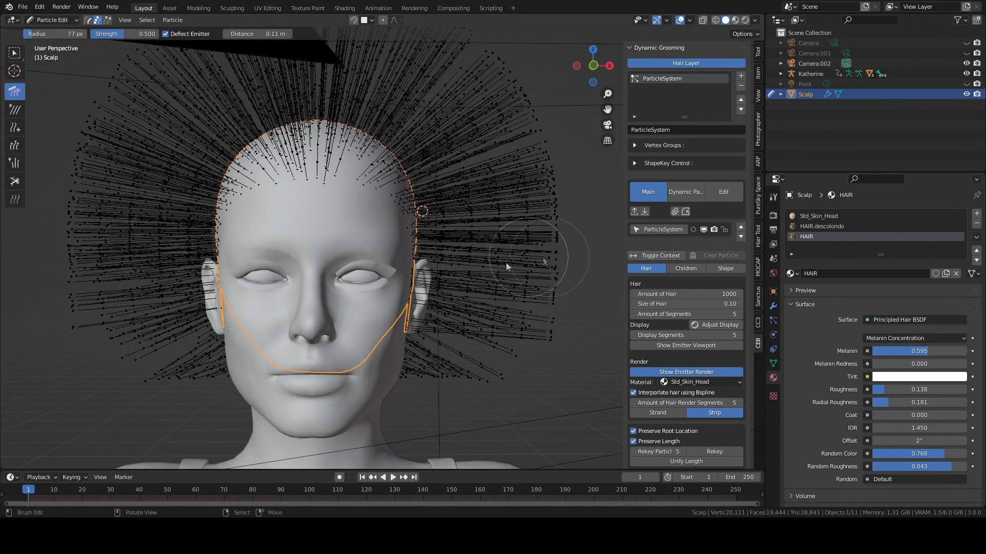
click(54, 20)
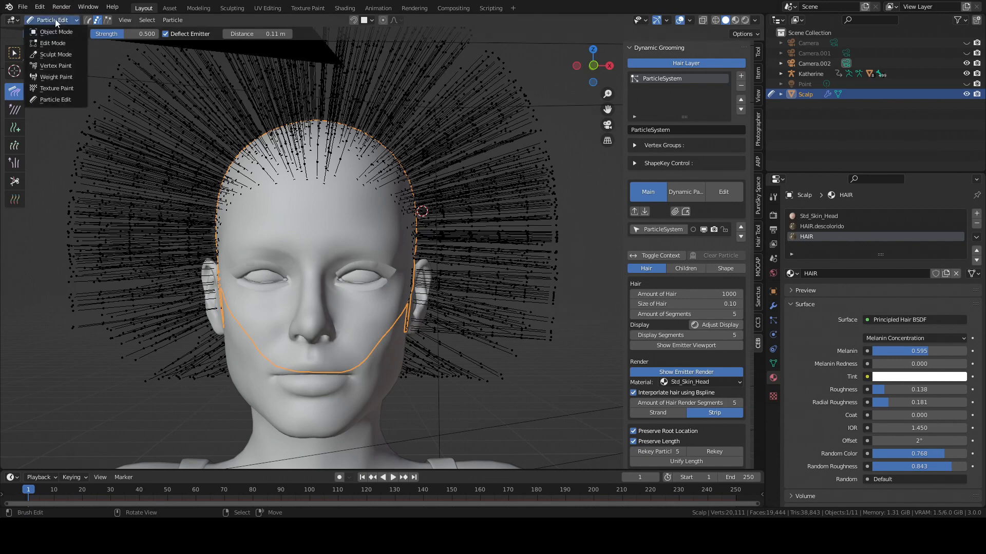
click(47, 100)
Comb the hair down over the side and across the top of the head using the Comb brush with a 137 px radius
mouse_move(288, 199)
ctrl+alt+mouse_down()
mouse_move(284, 230)
mouse_move(301, 231)
ctrl+alt+mouse_up()
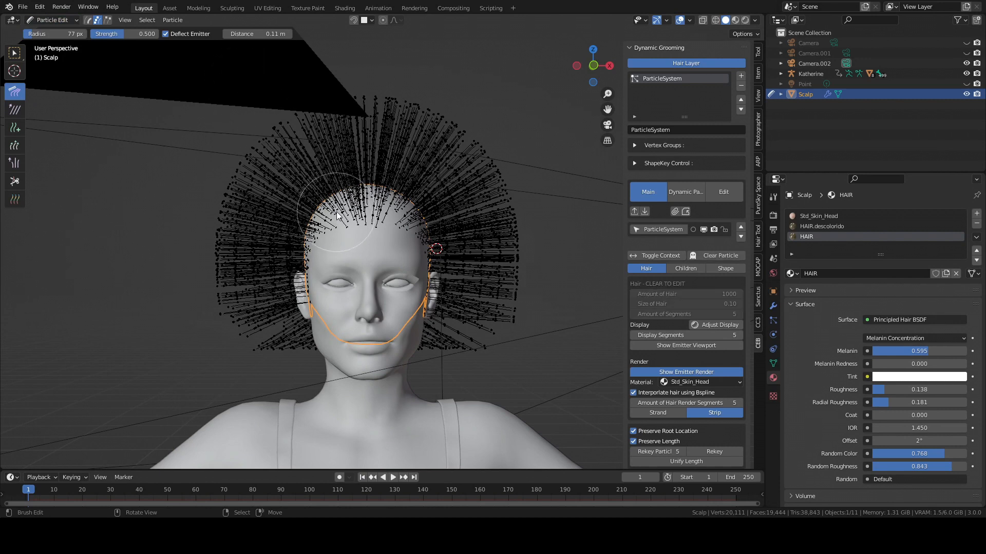
key(w)
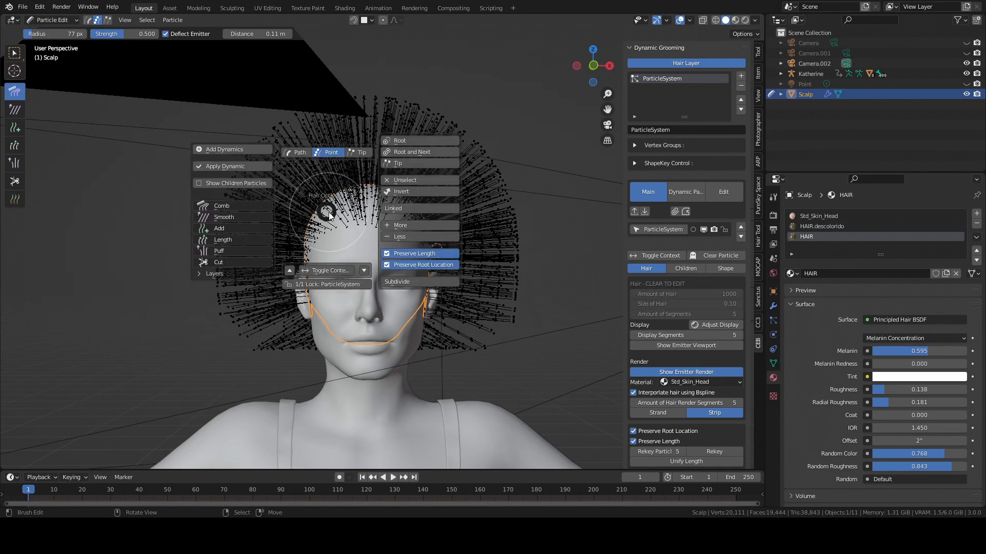
click(223, 205)
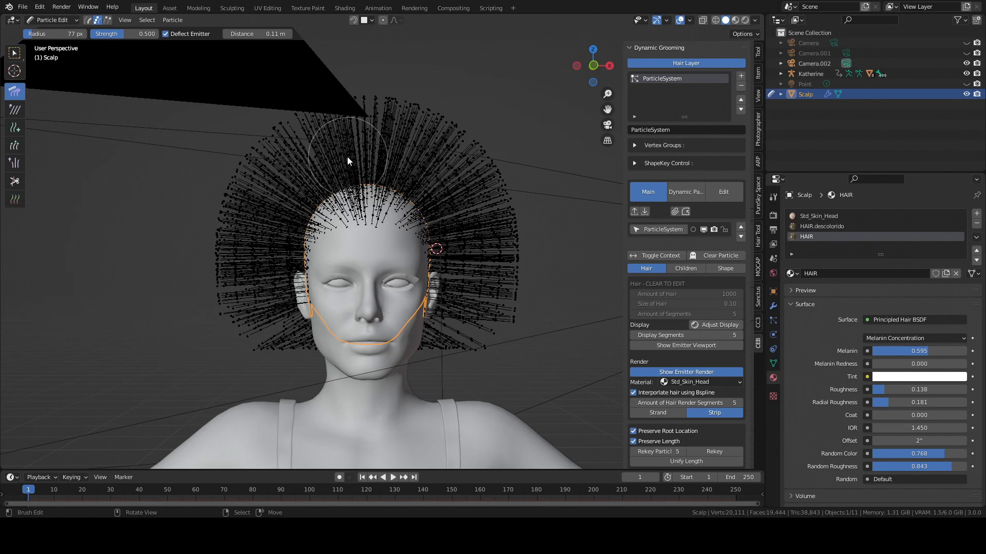
key(f)
click(374, 167)
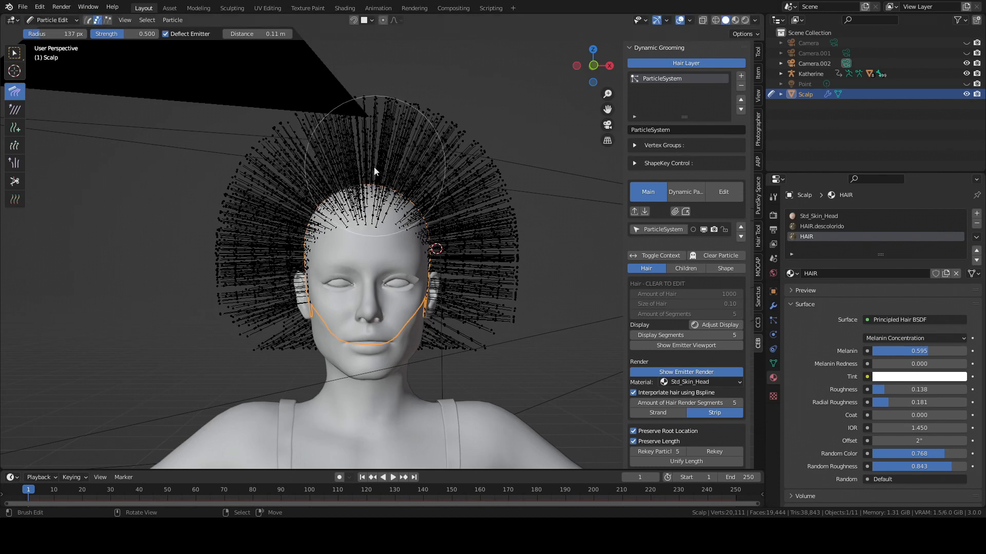
mouse_move(324, 174)
middle_down()
mouse_move(315, 169)
mouse_move(325, 172)
middle_up()
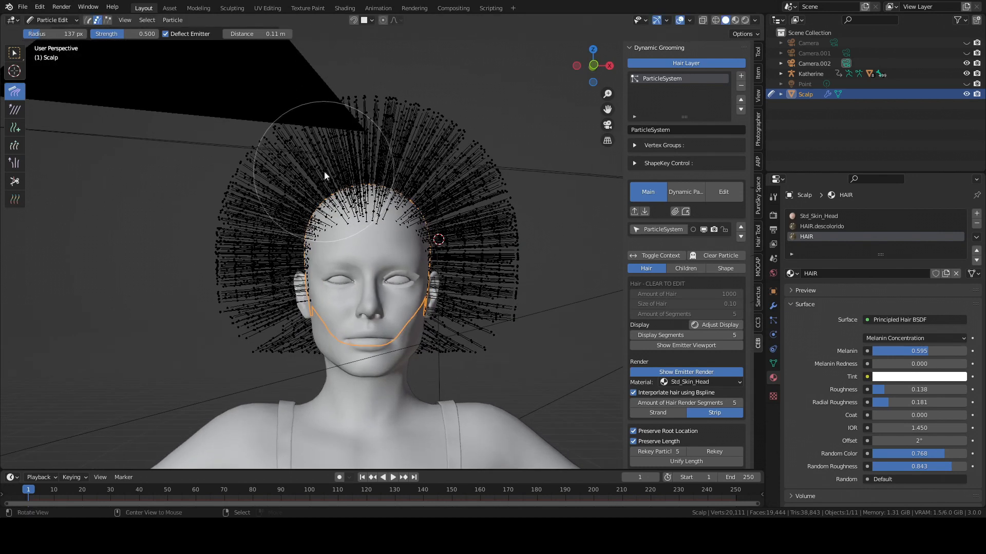
mouse_move(506, 162)
mouse_down()
mouse_move(523, 257)
mouse_move(486, 274)
mouse_move(503, 267)
mouse_move(485, 222)
mouse_move(498, 290)
mouse_move(488, 239)
mouse_up()
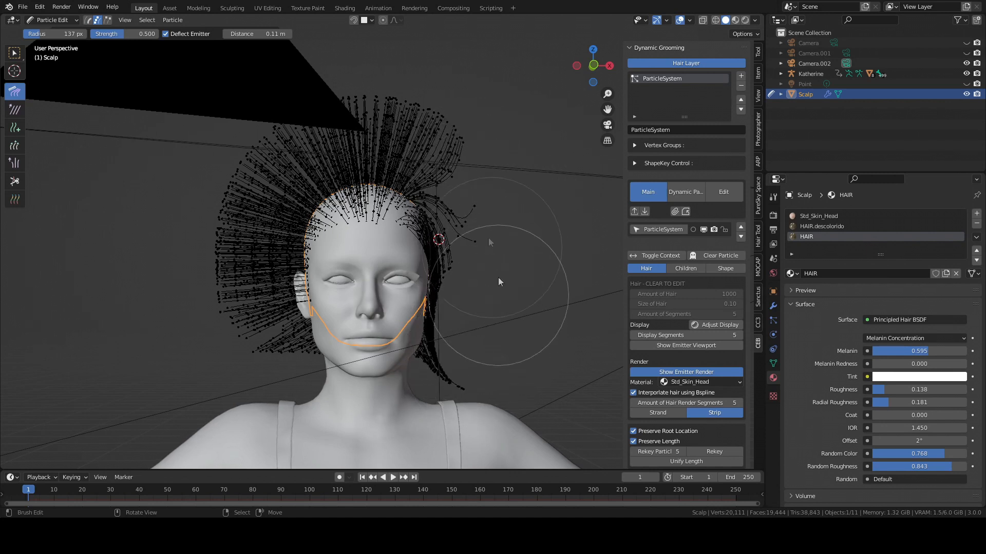
mouse_move(451, 121)
mouse_down()
mouse_move(476, 183)
mouse_move(489, 149)
mouse_move(472, 121)
mouse_move(462, 136)
mouse_move(484, 183)
mouse_move(412, 134)
mouse_move(270, 149)
mouse_move(269, 161)
mouse_move(264, 103)
mouse_move(266, 173)
mouse_move(238, 224)
mouse_move(267, 327)
mouse_move(247, 355)
mouse_move(288, 222)
mouse_up()
Comb the remaining hair downward around the other side and the back of the head
middle_drag(248, 199, 147, 164)
mouse_move(455, 88)
mouse_down()
mouse_move(539, 301)
mouse_move(458, 335)
mouse_move(475, 329)
mouse_up()
mouse_move(236, 333)
middle_down()
mouse_move(135, 350)
mouse_move(129, 338)
middle_up()
mouse_move(519, 175)
mouse_down()
mouse_move(526, 264)
mouse_move(502, 337)
mouse_move(510, 295)
mouse_up()
mouse_move(267, 298)
middle_down()
mouse_move(164, 275)
mouse_move(213, 260)
middle_up()
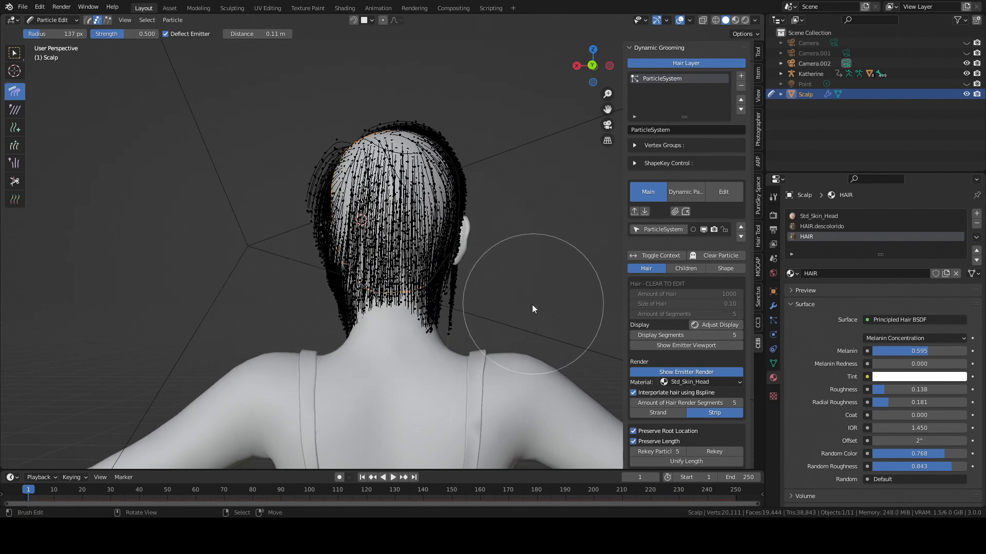
mouse_move(411, 301)
middle_down()
mouse_move(276, 285)
mouse_move(331, 291)
mouse_move(218, 300)
mouse_move(198, 264)
middle_up()
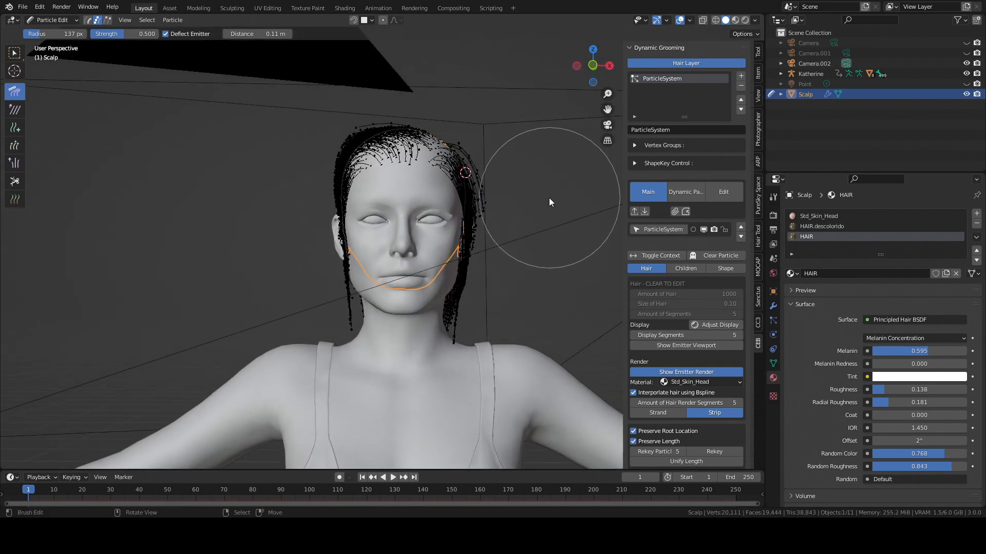
Comb the fringe down over the forehead and the temple hair back toward the ear, working from the side of the head
mouse_move(287, 258)
shift+middle_down()
mouse_move(258, 260)
mouse_move(341, 269)
mouse_move(506, 110)
mouse_move(531, 113)
shift+middle_up()
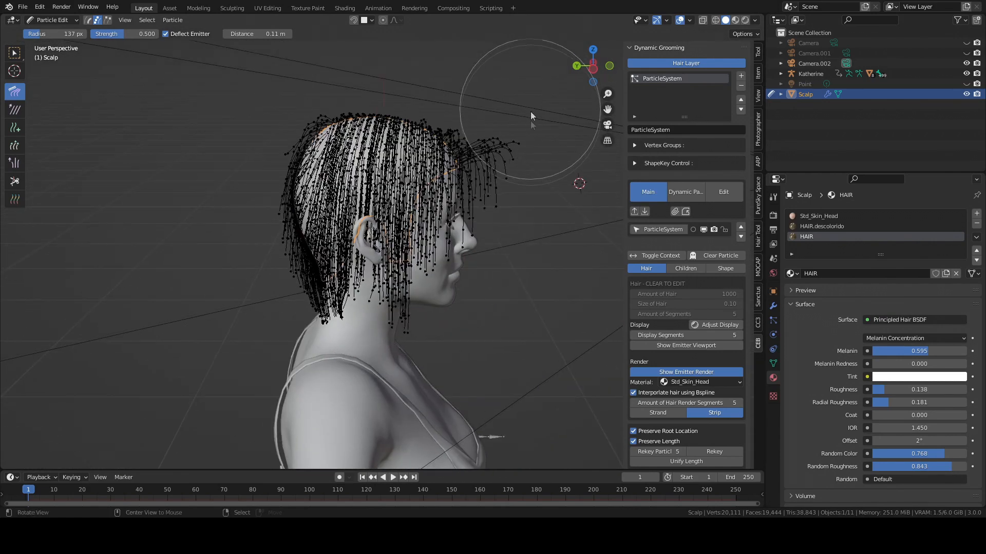
drag(531, 166, 517, 175)
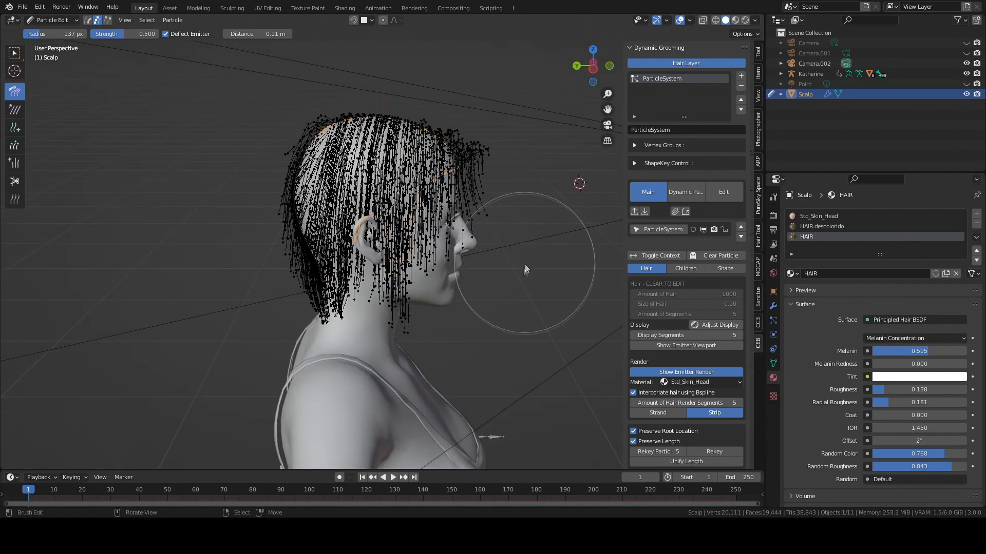
mouse_move(526, 264)
mouse_down()
mouse_move(497, 268)
mouse_move(446, 302)
mouse_up()
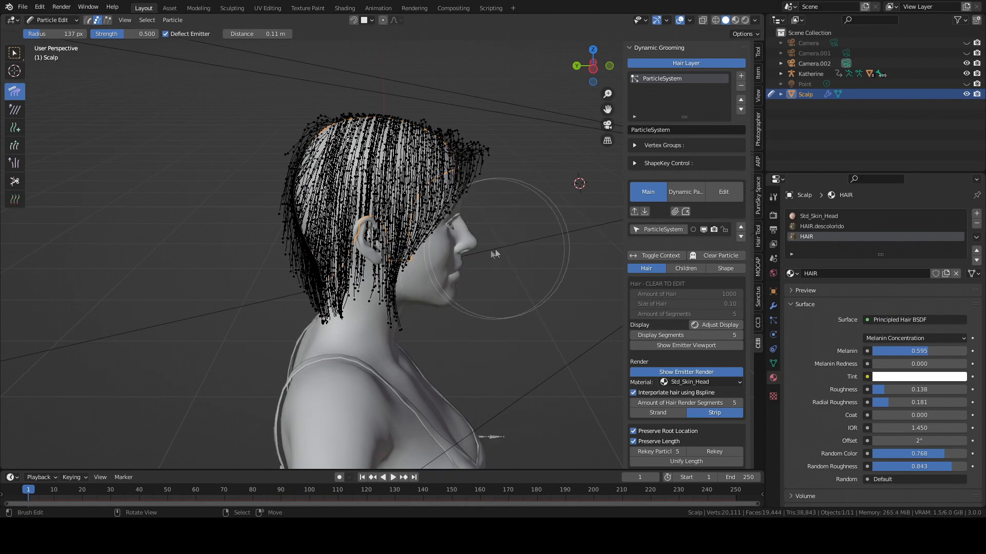
mouse_move(513, 238)
middle_down()
mouse_move(478, 242)
mouse_move(493, 267)
mouse_move(507, 251)
middle_up()
middle_drag(533, 292, 404, 257)
middle_drag(226, 251, 367, 267)
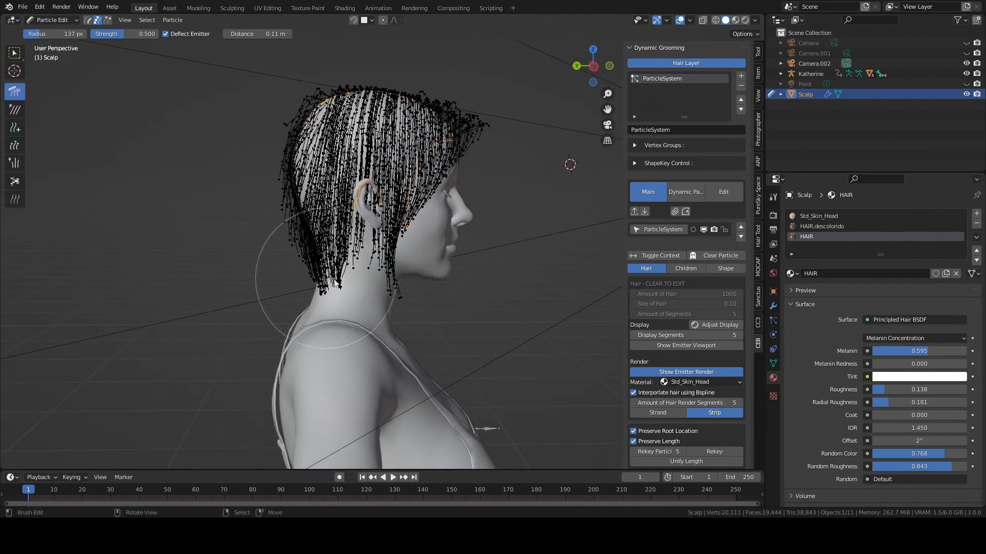
Trim the hair ends to an even line across the nape with the Cut brush in the back view
middle_drag(251, 279, 378, 272)
key(ctrl+KP_1)
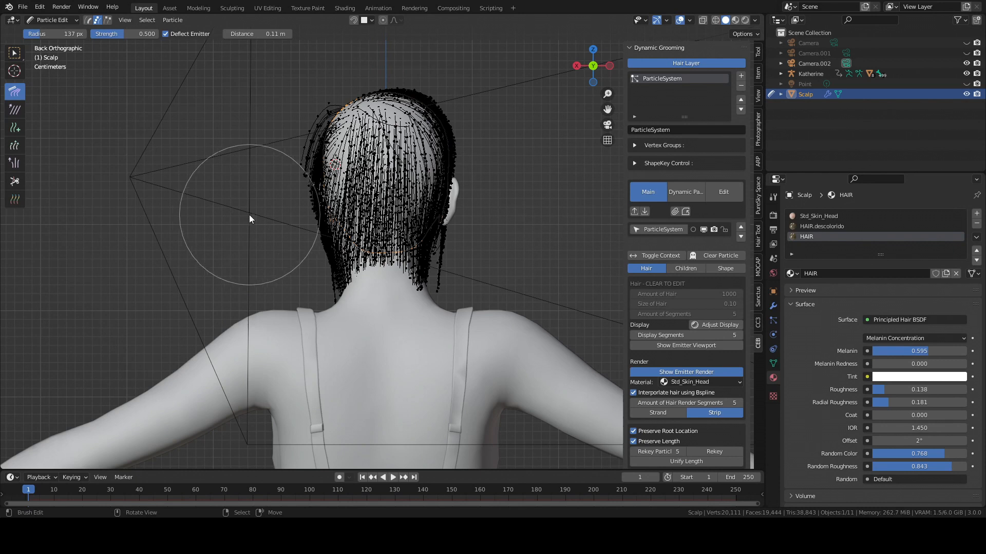
key(y)
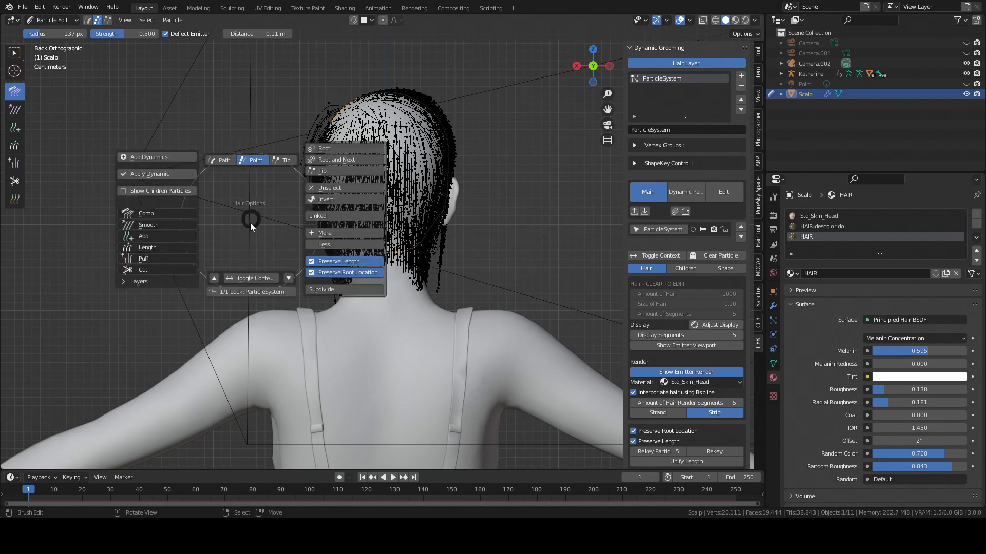
click(147, 270)
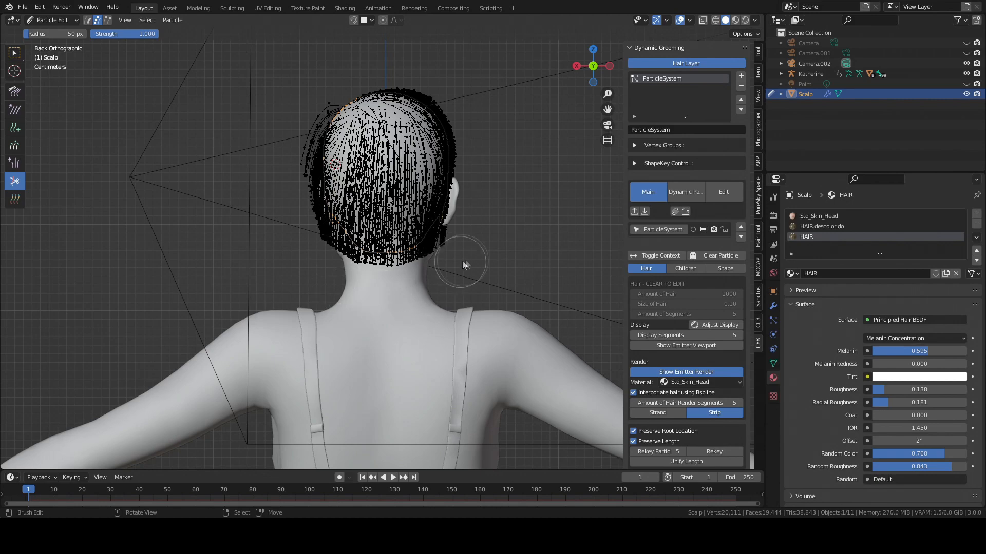
middle_drag(489, 262, 356, 269)
middle_drag(446, 279, 364, 281)
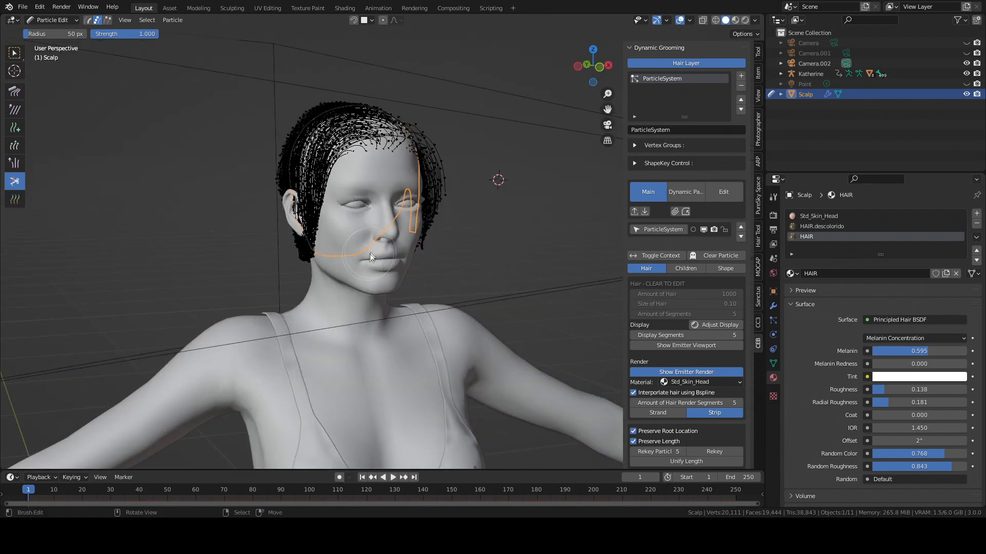
Return the Scalp from Particle Edit mode to Object Mode
key(w)
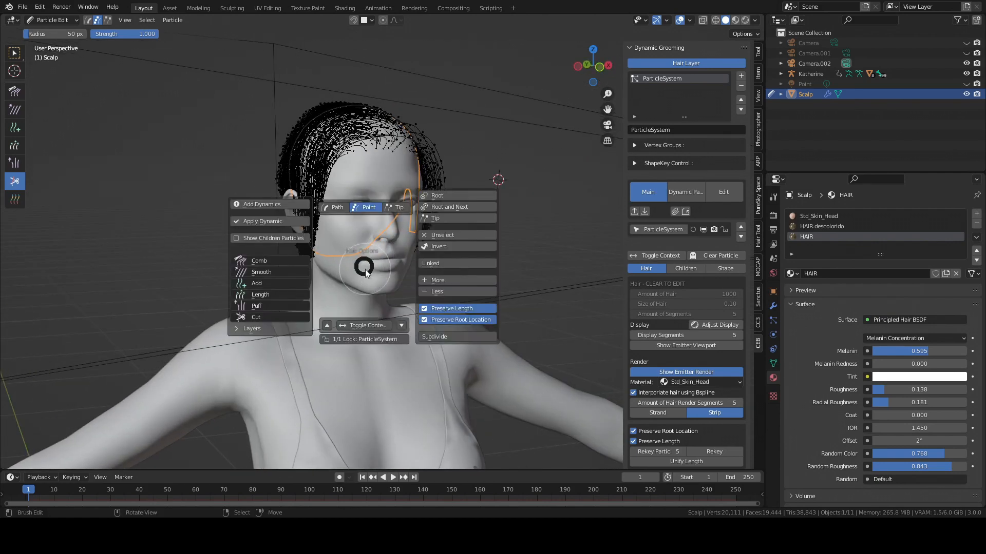
click(367, 326)
middle_drag(366, 307, 501, 255)
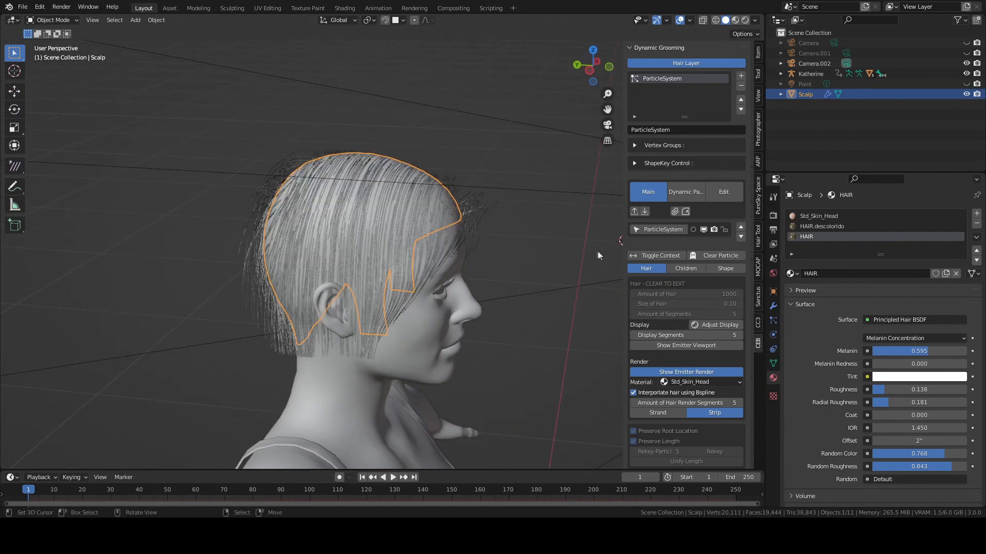
Preview the trimmed hair in rendered shading from the side of the head and return to solid shading
click(744, 20)
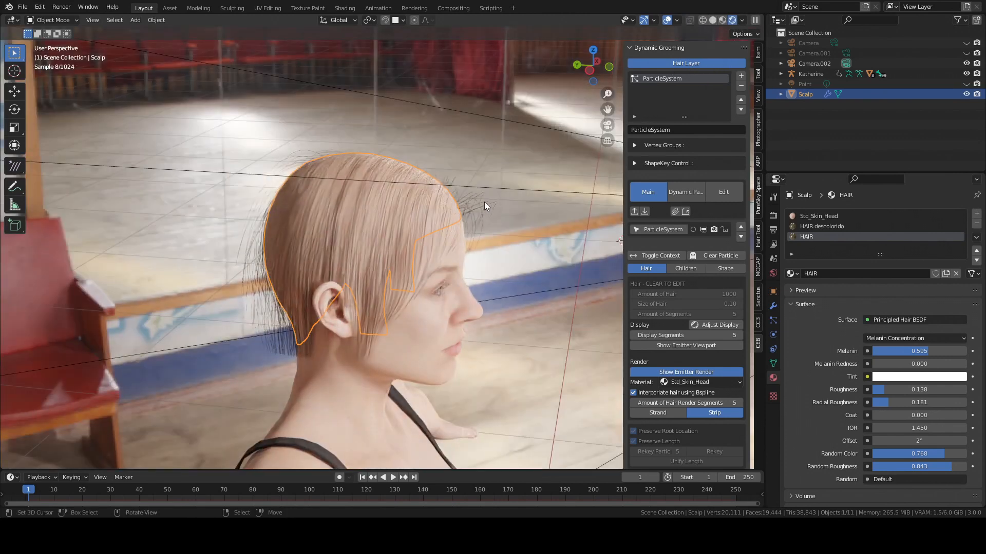
middle_drag(503, 211, 436, 243)
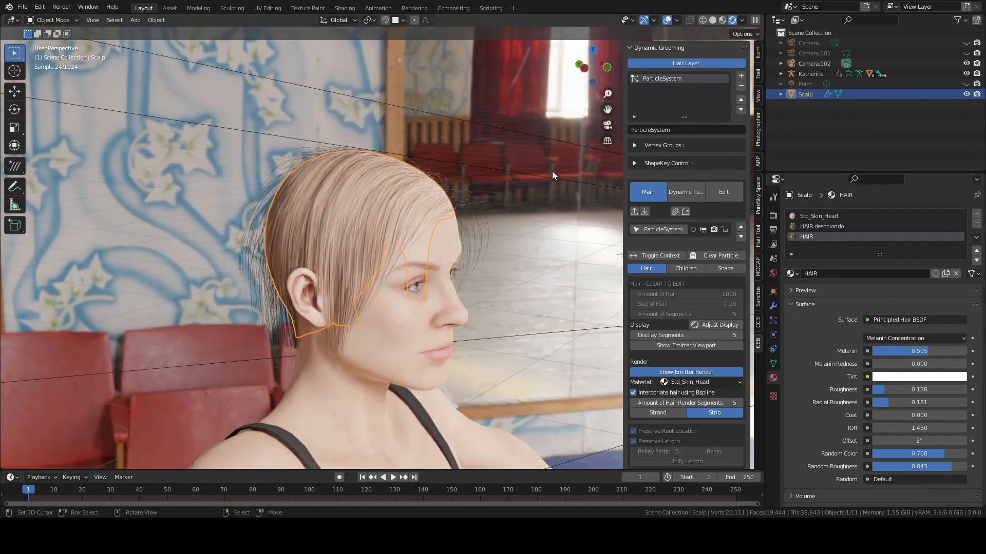
click(711, 20)
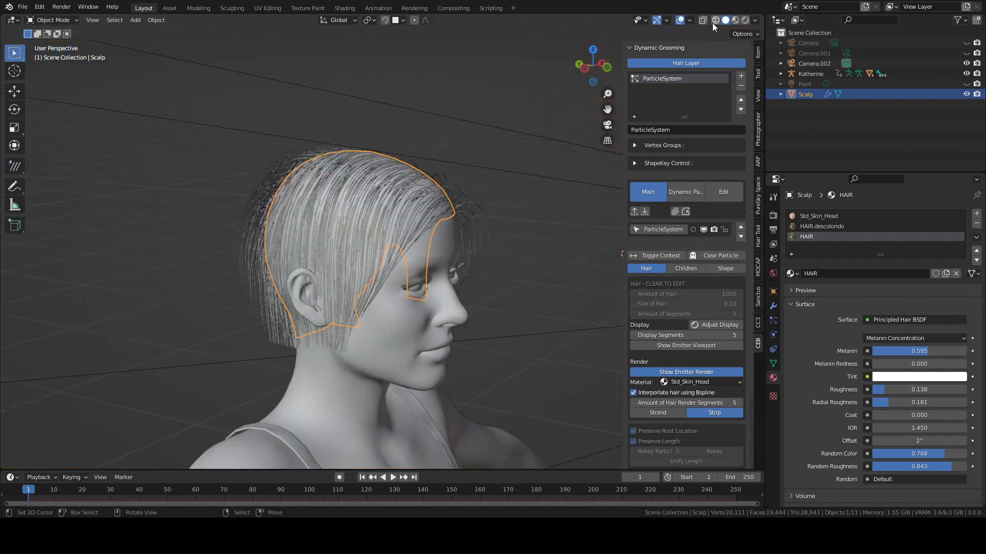
Generate Interpolated child hairs for the Scalp's particle system and check the coverage around the crown and forehead
click(685, 268)
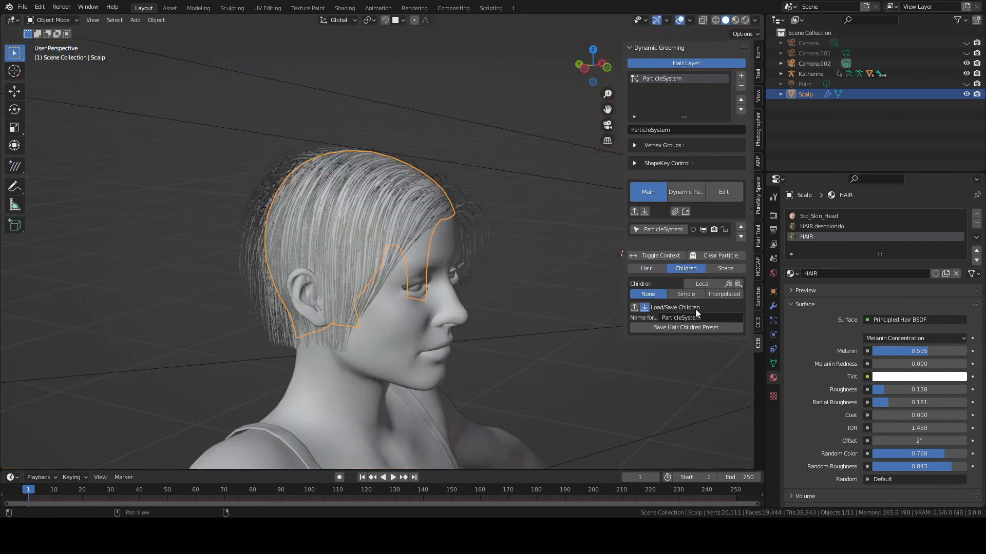
click(720, 295)
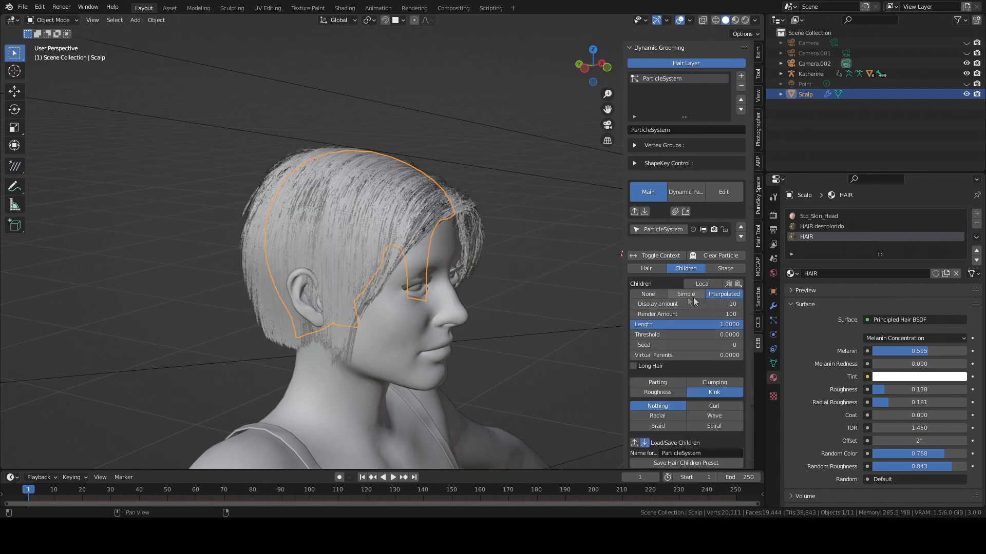
middle_drag(502, 286, 488, 280)
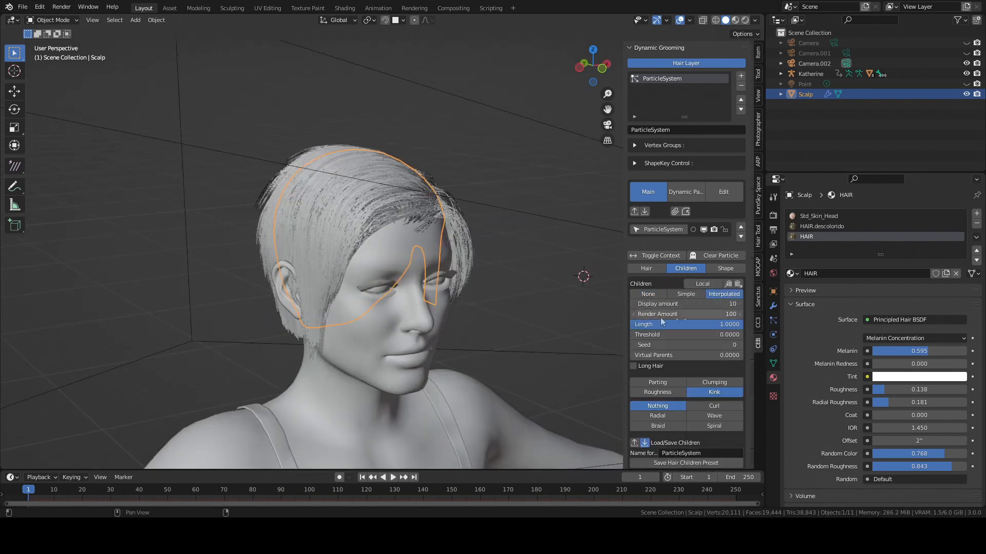
middle_drag(568, 293, 476, 231)
middle_drag(399, 254, 642, 328)
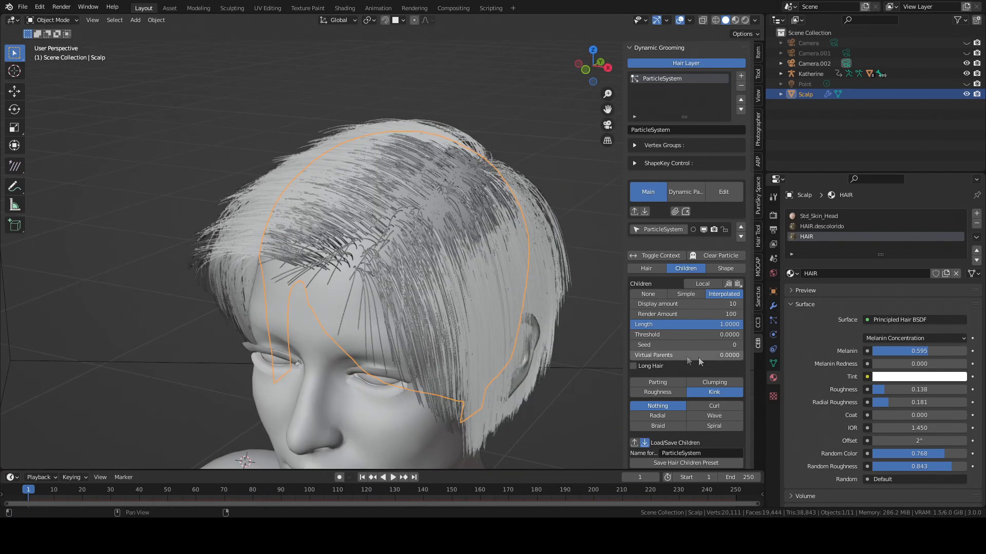
Set the child hairs' Parting to about 0.94 so they separate along the part line on the scalp
scroll(686, 356, down, 1)
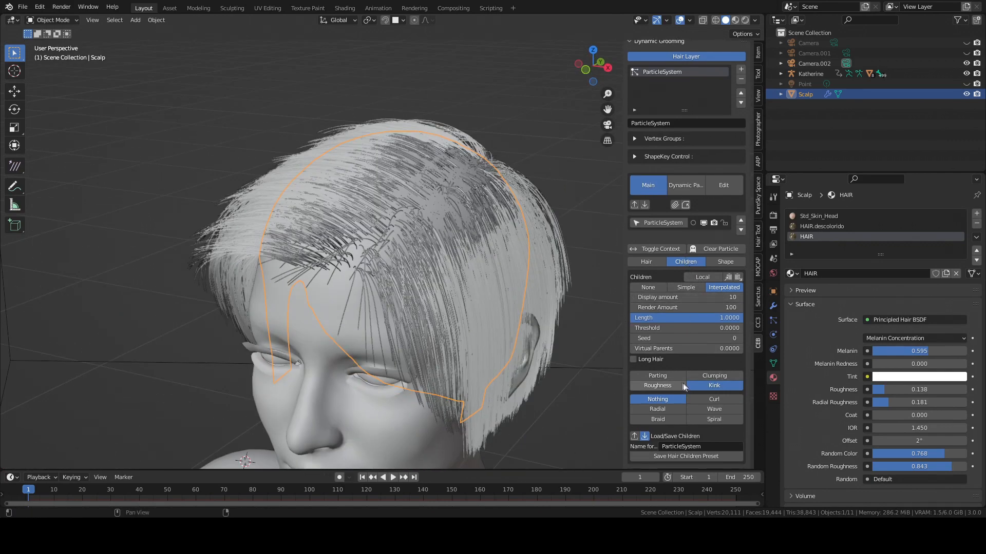
click(657, 375)
drag(665, 398, 775, 397)
alt+drag(465, 282, 418, 302)
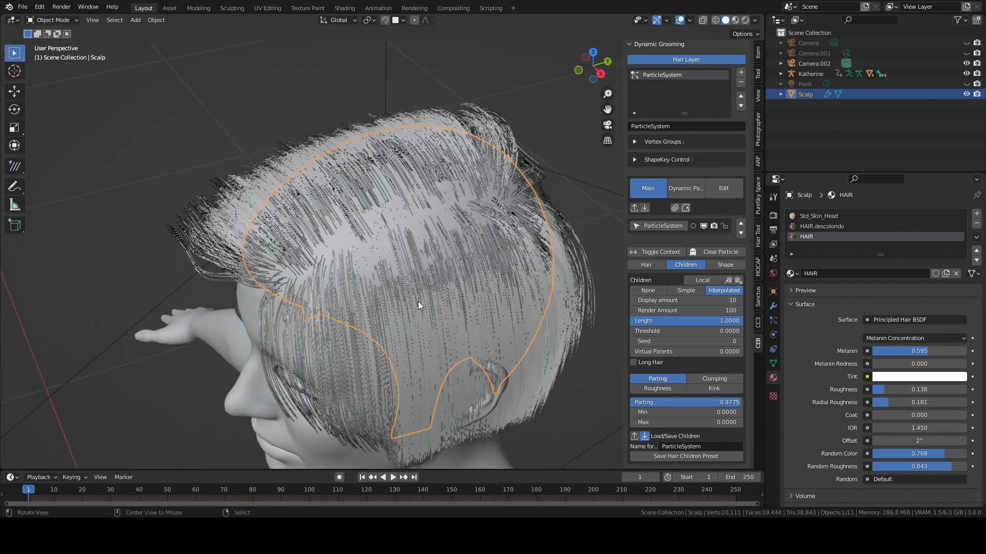
key(BackSpace)
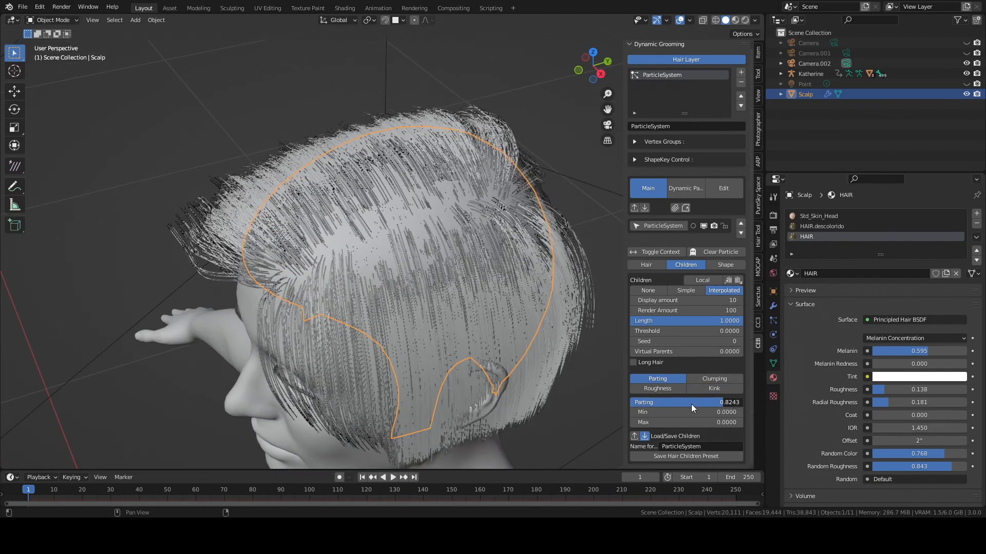
drag(634, 405, 714, 399)
middle_drag(336, 307, 440, 253)
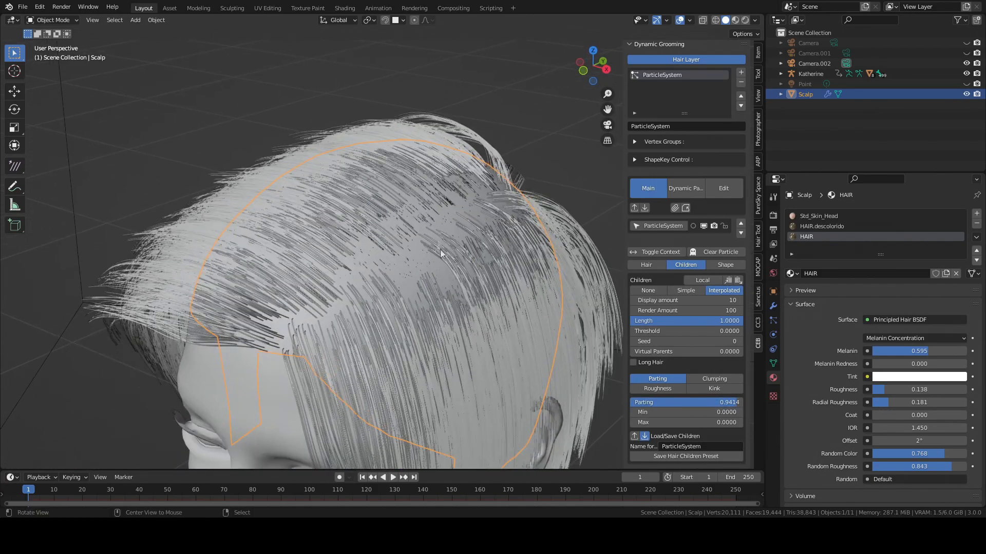
middle_drag(378, 288, 442, 262)
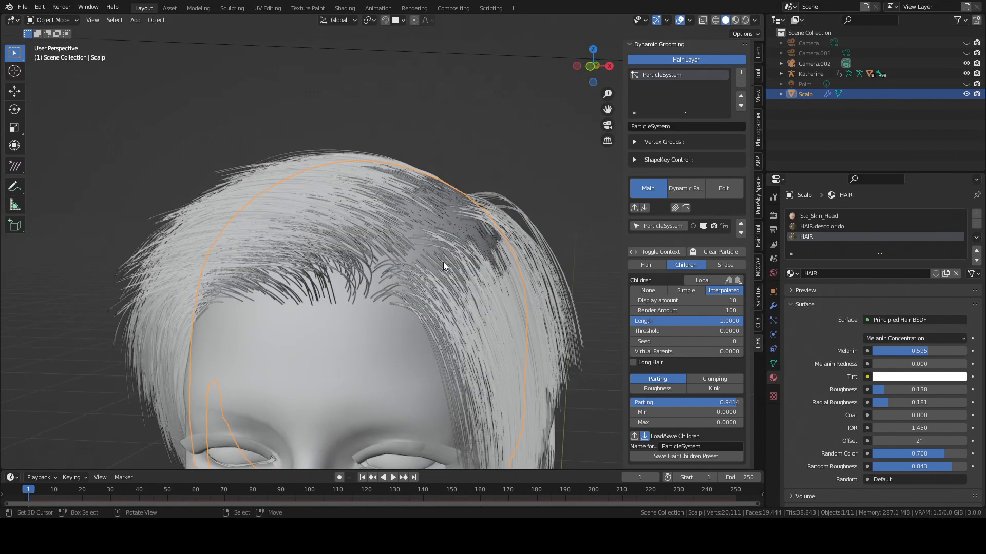
Put the Scalp into Particle Edit mode and display the child particles together with the guide hairs
key(q)
click(443, 329)
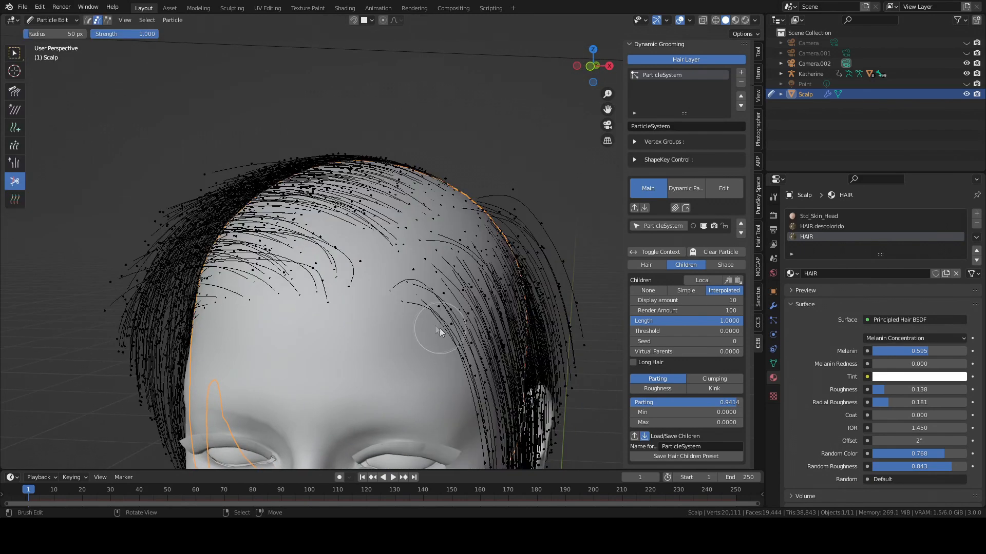
mouse_move(440, 328)
ctrl+middle_down()
mouse_move(399, 316)
mouse_move(427, 286)
mouse_move(412, 300)
ctrl+middle_up()
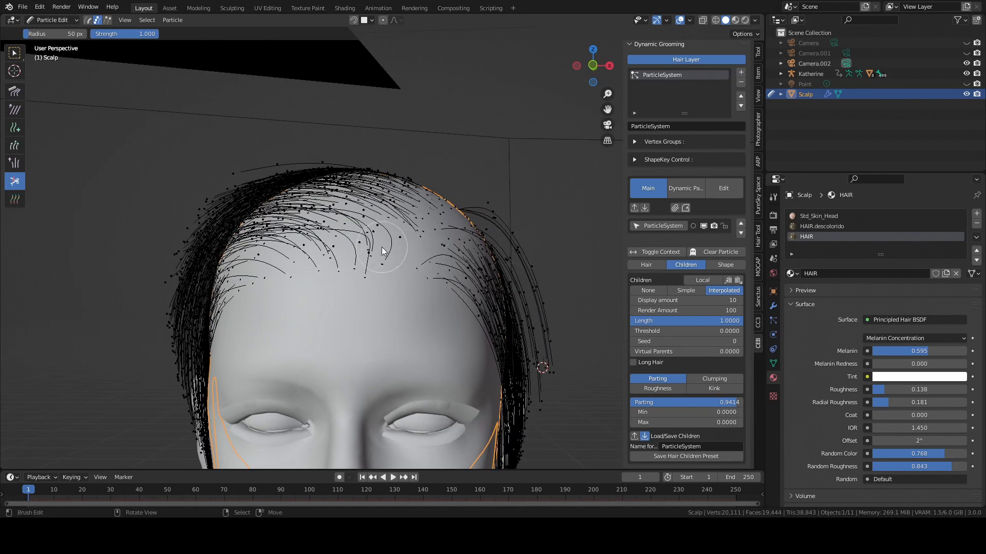
key(q)
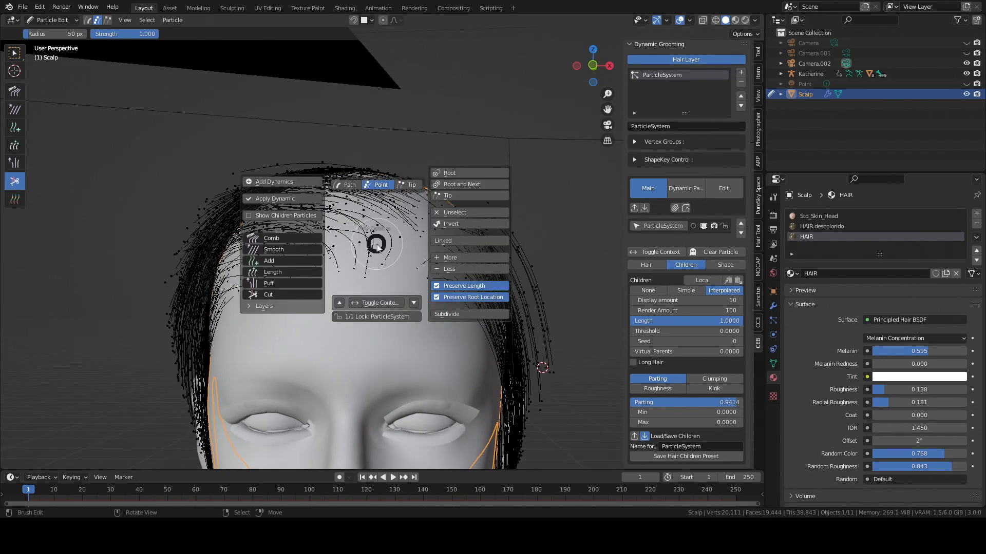
click(288, 215)
mouse_move(368, 239)
middle_down()
mouse_move(336, 254)
mouse_move(370, 245)
mouse_move(349, 238)
middle_up()
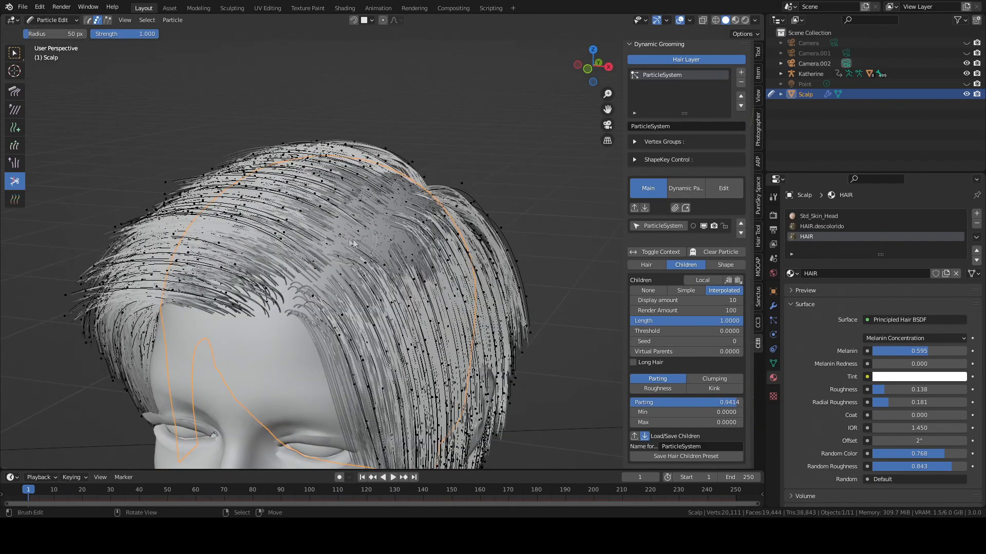
Set the Cut brush radius to 117 px and the Add brush radius to 155 px
key(f)
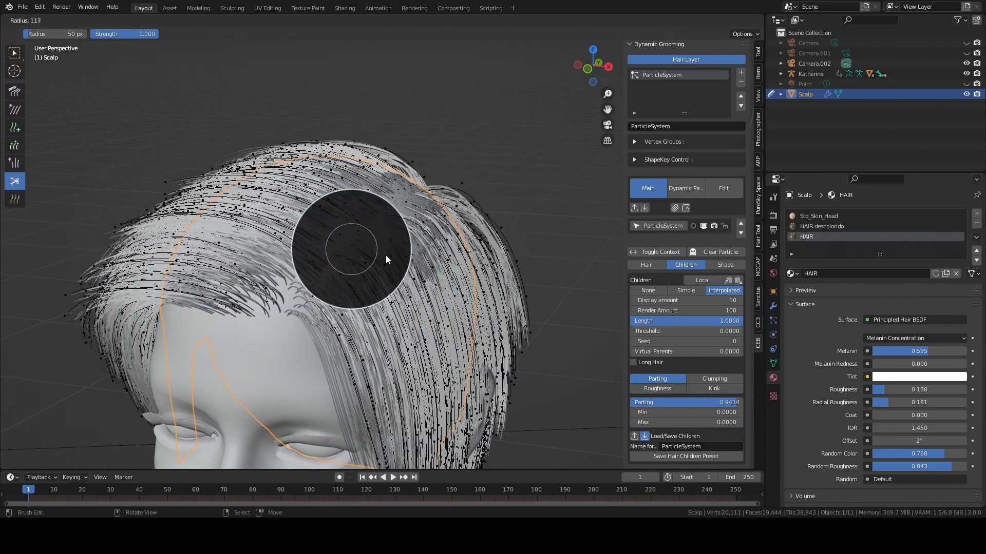
click(385, 254)
middle_drag(357, 253, 395, 237)
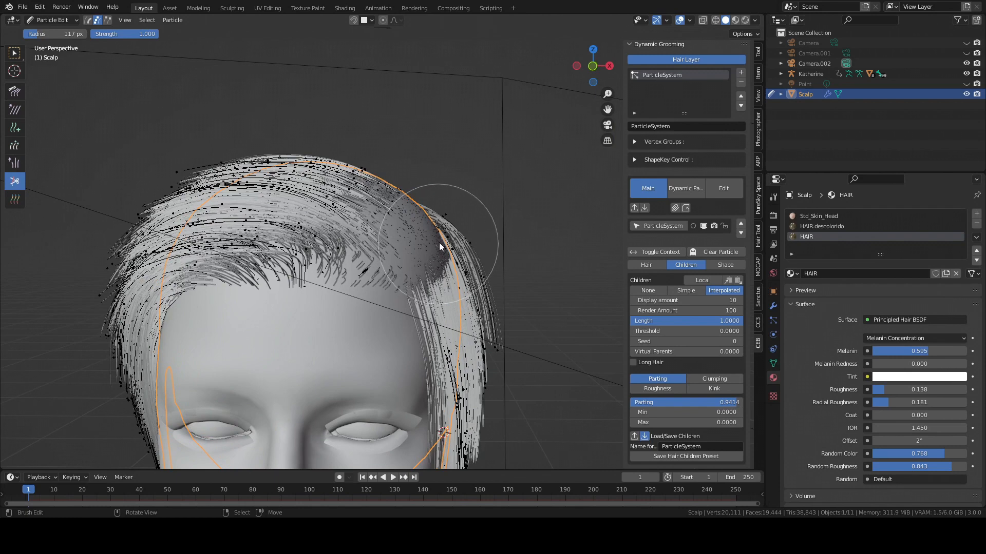
key(shift+space)
key(5)
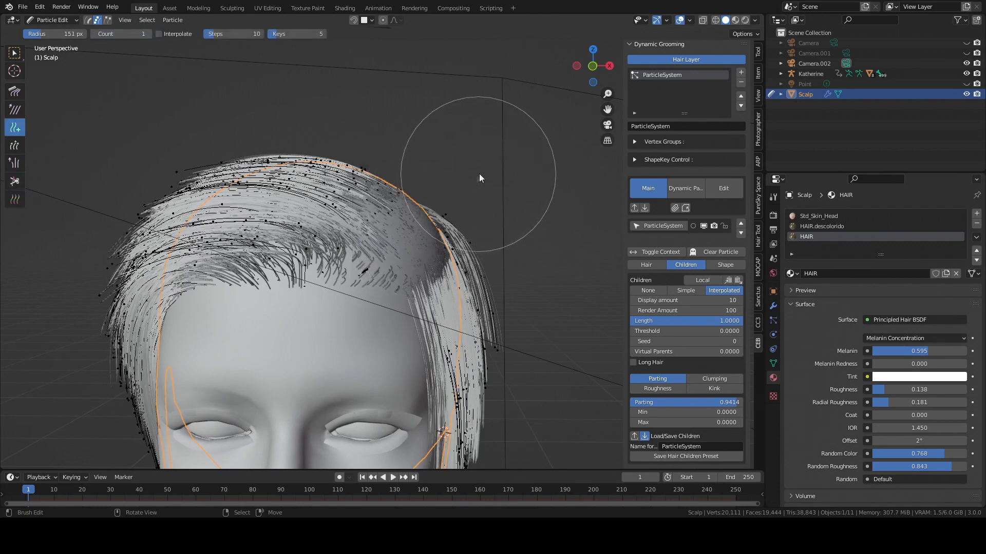
click(453, 174)
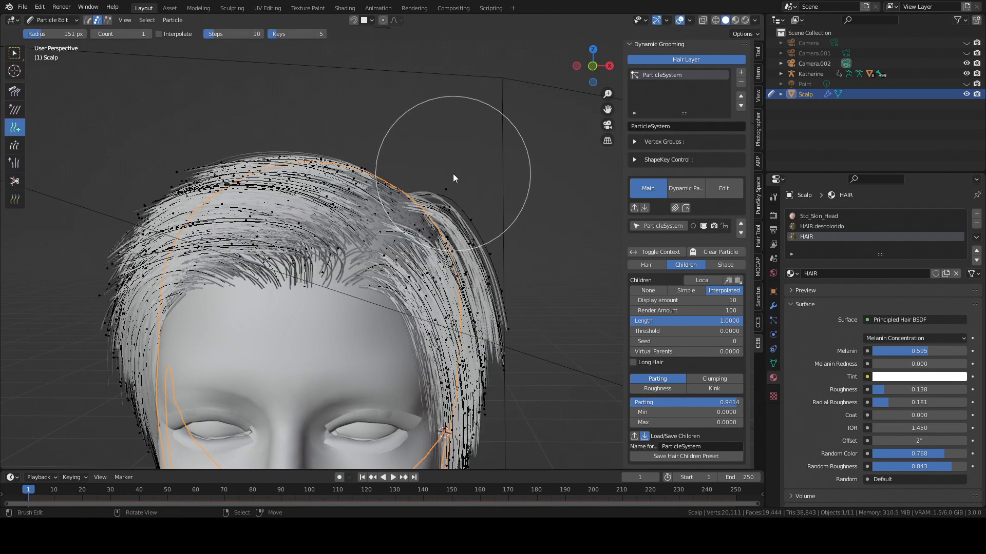
key(f)
click(362, 190)
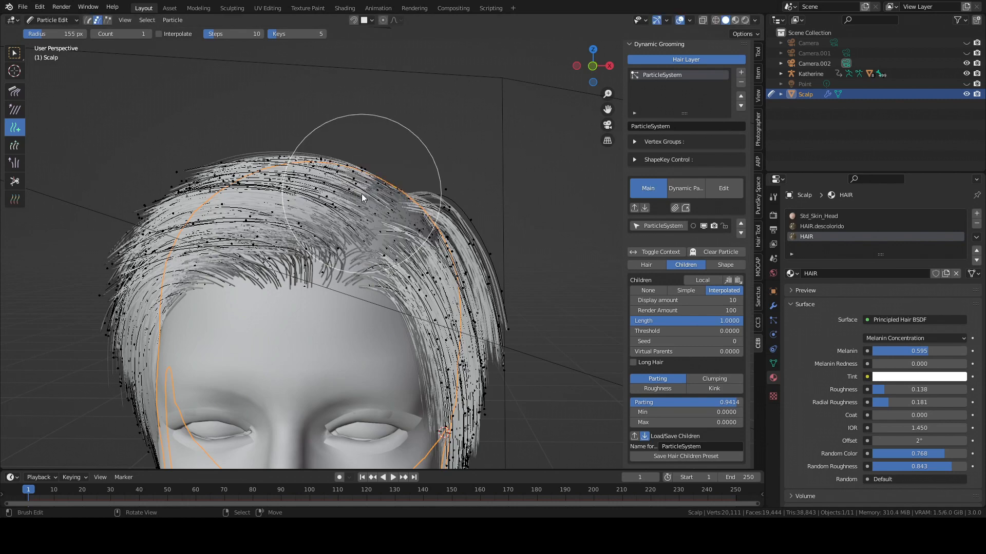
Comb the hair away from the part with the Comb brush, working across the top, side and back of the head
key(w)
click(266, 188)
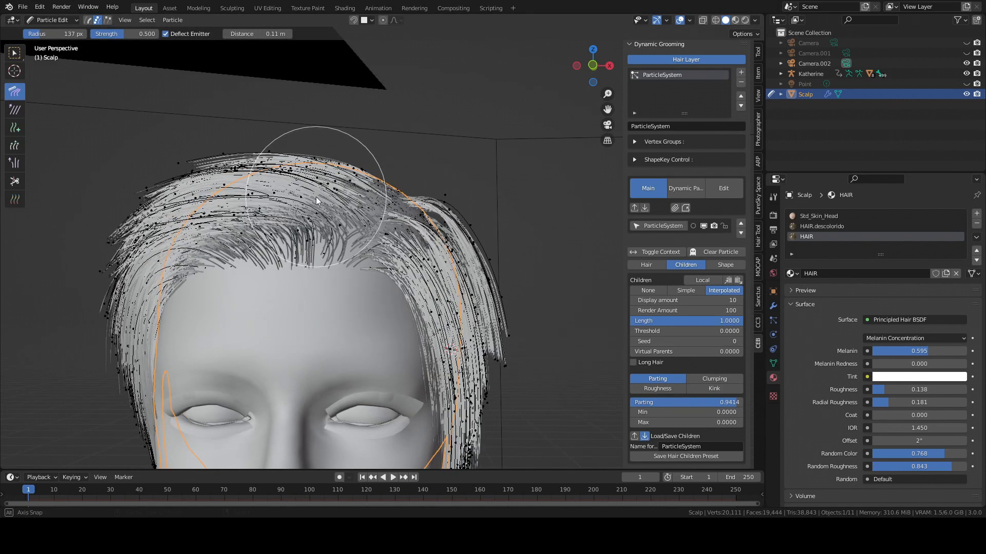
mouse_move(433, 240)
mouse_down()
mouse_move(392, 202)
mouse_move(445, 287)
mouse_move(454, 350)
mouse_up()
mouse_move(304, 198)
mouse_down()
mouse_move(328, 192)
mouse_move(318, 192)
mouse_up()
middle_drag(296, 216, 365, 195)
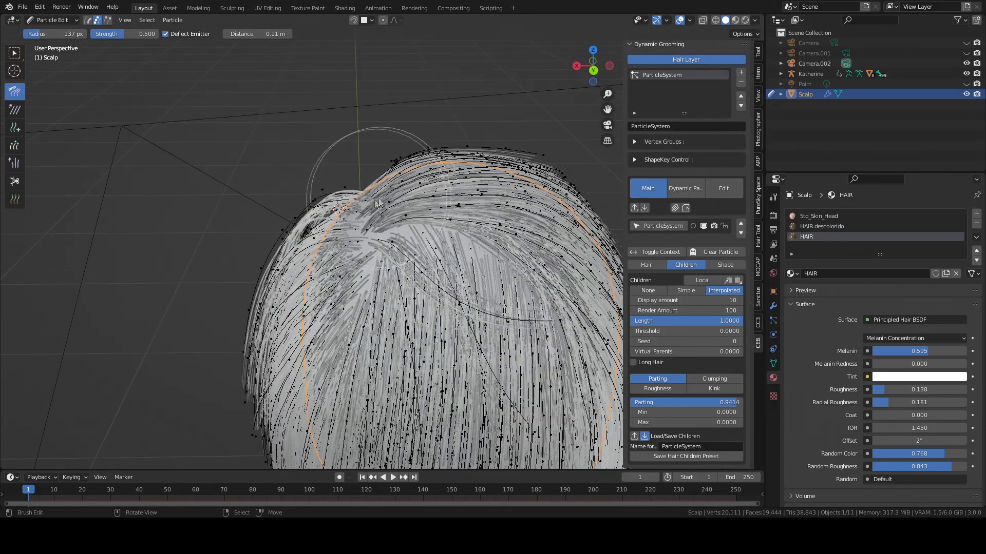
alt+drag(240, 237, 269, 225)
mouse_move(417, 268)
alt+mouse_down()
mouse_move(561, 221)
mouse_move(569, 244)
alt+mouse_up()
mouse_move(511, 263)
mouse_down()
mouse_move(521, 253)
mouse_move(332, 264)
mouse_move(380, 172)
mouse_move(350, 178)
mouse_move(372, 189)
mouse_move(313, 186)
mouse_move(343, 188)
mouse_up()
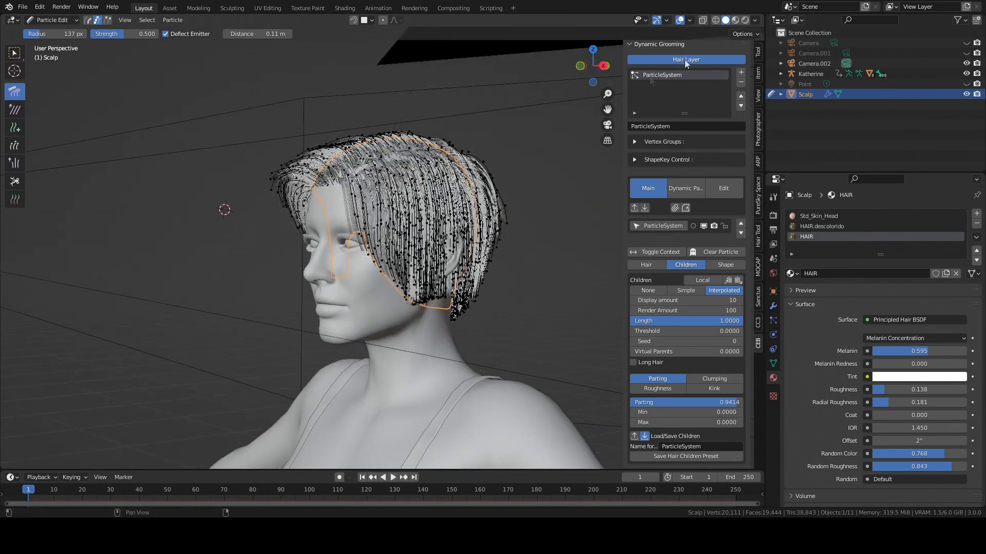
Leave Particle Edit mode, preview the parted hair in rendered shading from both sides and the front, and return to solid shading
key(e)
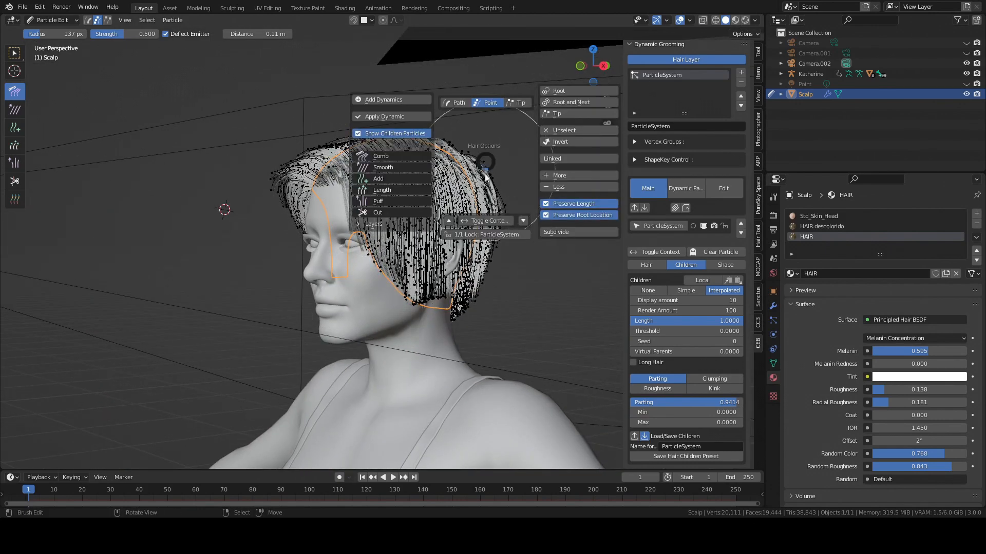
click(483, 222)
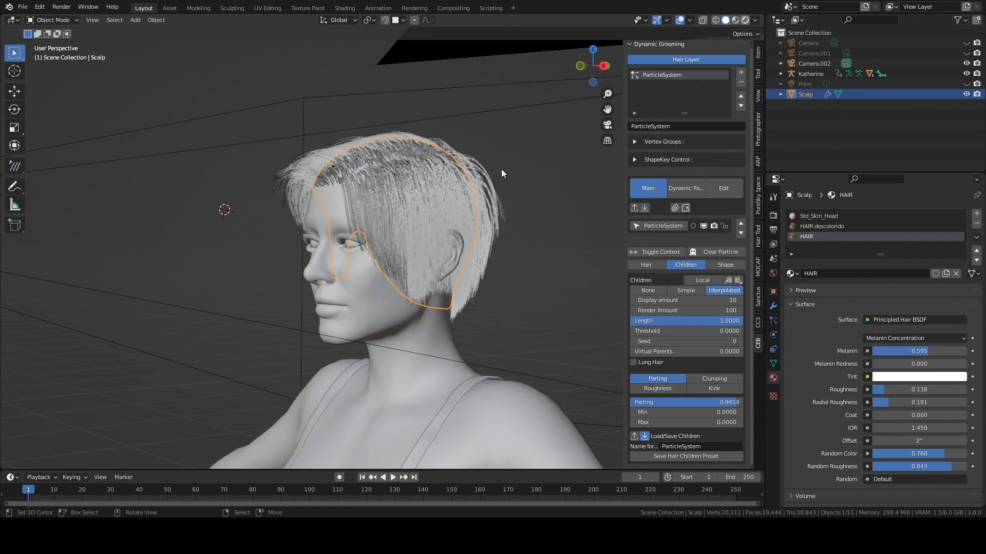
key(shift+z)
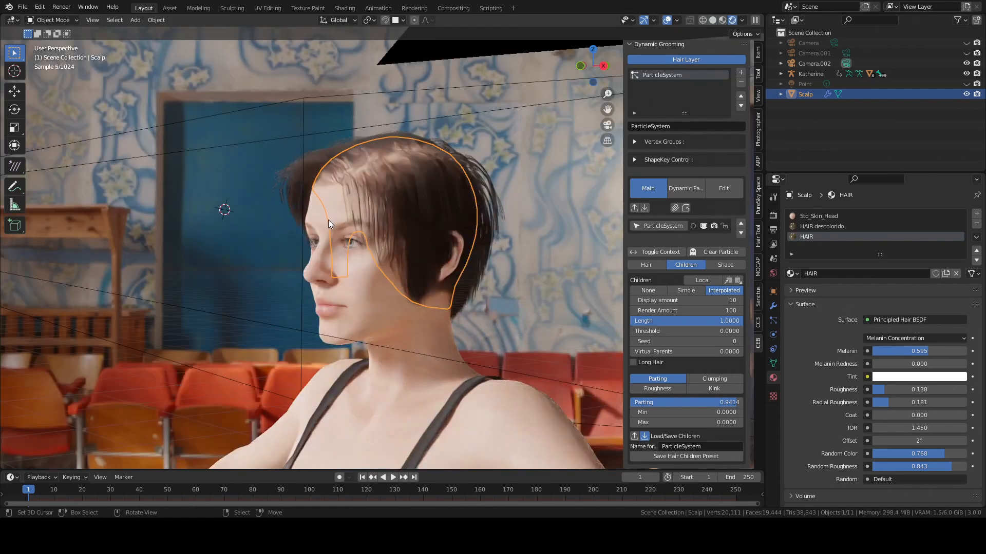
middle_drag(265, 237, 374, 223)
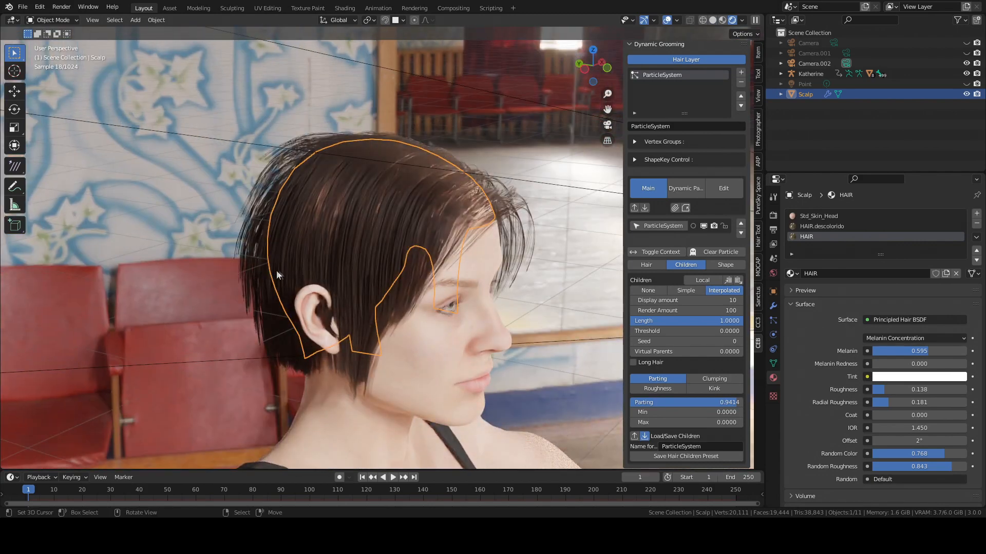
middle_drag(260, 269, 292, 232)
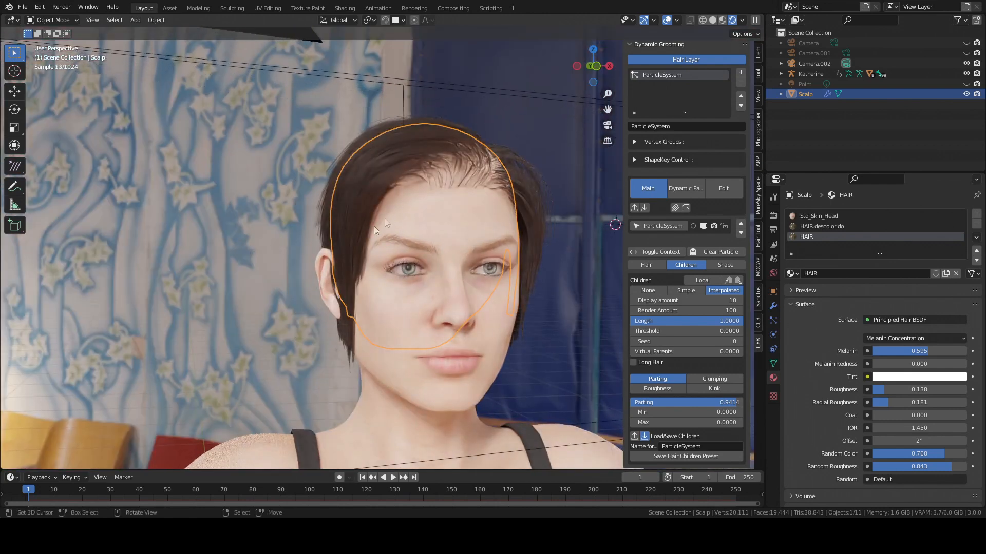
click(712, 22)
Re-enter Particle Edit mode on the Scalp and comb the hair beside the face back over the ear
key(shift+e)
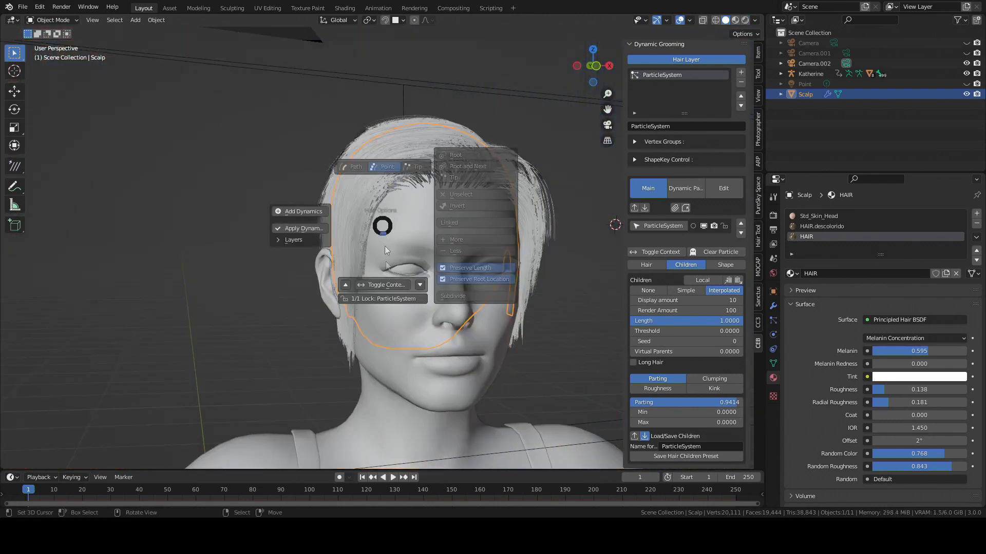
click(388, 287)
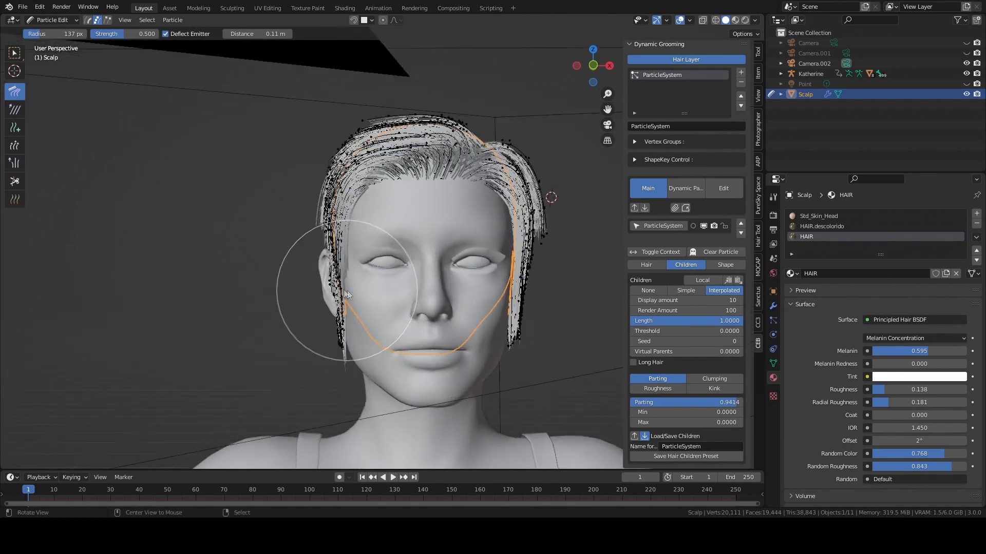
mouse_move(363, 297)
mouse_down()
mouse_move(341, 280)
mouse_move(323, 218)
mouse_move(315, 332)
mouse_up()
mouse_move(253, 334)
middle_down()
mouse_move(418, 332)
mouse_move(359, 337)
mouse_move(450, 319)
middle_up()
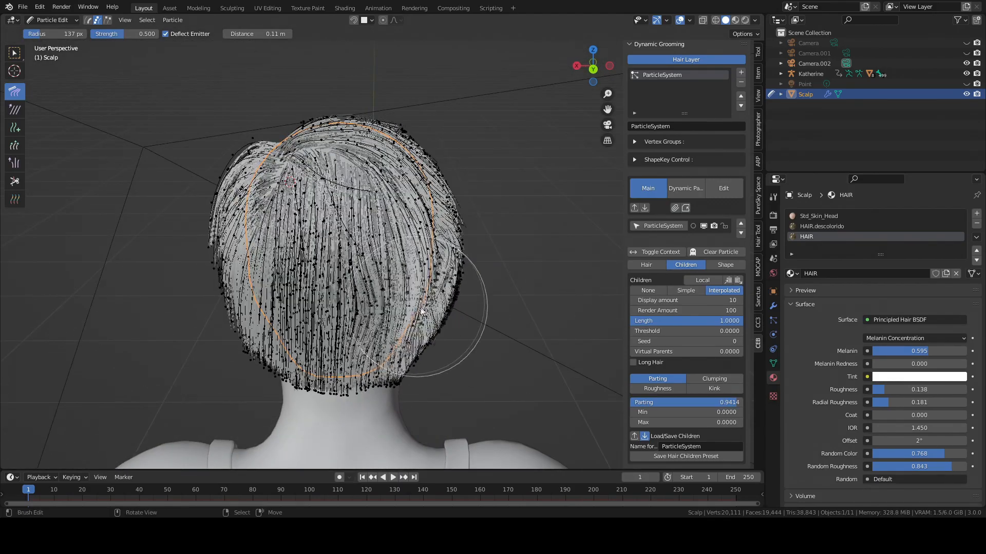
mouse_move(488, 312)
middle_down()
mouse_move(374, 303)
mouse_move(379, 295)
mouse_move(399, 303)
mouse_move(389, 292)
middle_up()
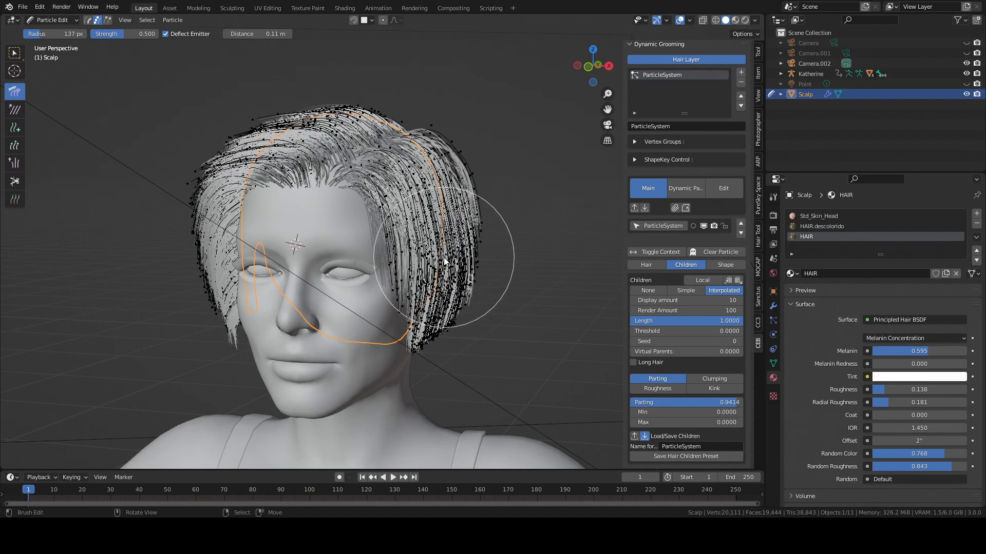
mouse_move(405, 287)
middle_down()
mouse_move(421, 315)
mouse_move(462, 291)
mouse_move(384, 310)
middle_up()
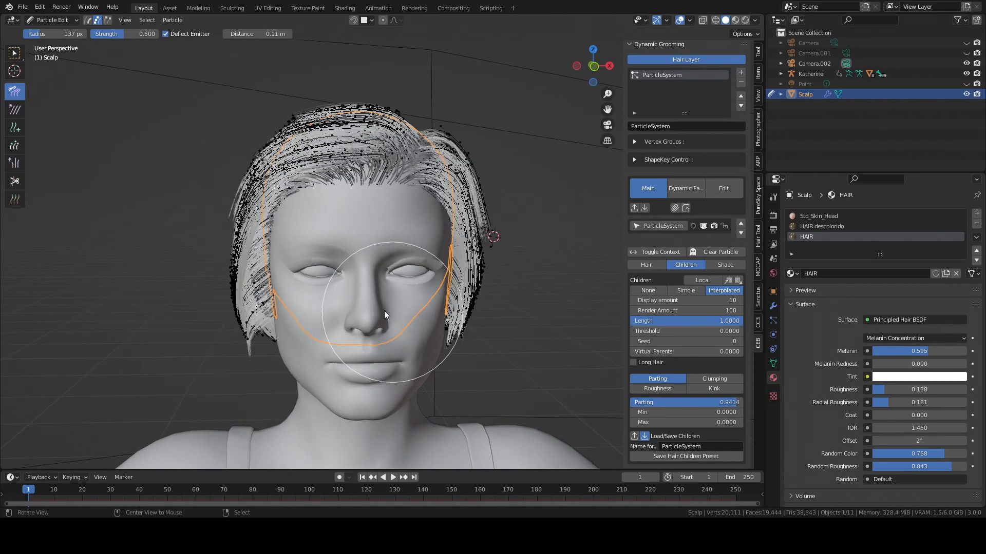
Comb the side hair back from the cheek toward the nape and return the Scalp to Object Mode
middle_drag(229, 297, 205, 321)
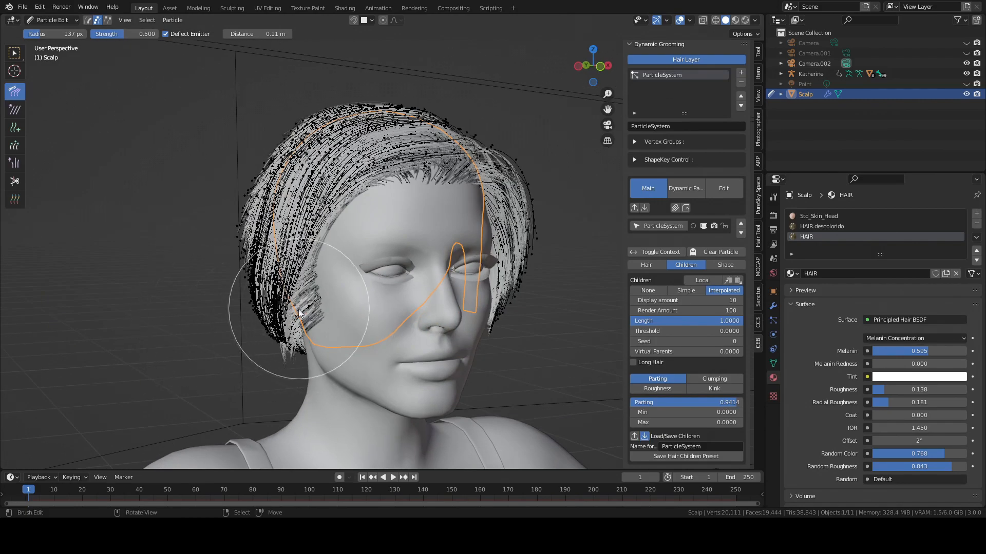
mouse_move(318, 331)
middle_down()
mouse_move(300, 354)
mouse_move(330, 354)
mouse_move(226, 330)
mouse_move(283, 326)
mouse_move(249, 319)
mouse_move(245, 308)
middle_up()
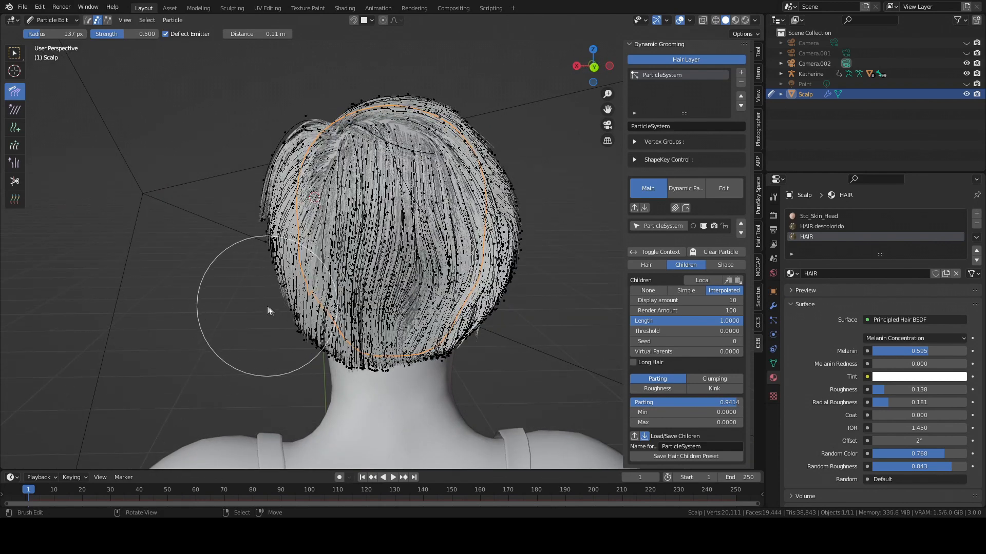
mouse_move(527, 309)
middle_down()
mouse_move(523, 326)
mouse_move(543, 300)
middle_up()
mouse_move(541, 289)
mouse_down()
mouse_move(518, 290)
mouse_move(537, 260)
mouse_up()
middle_drag(561, 286, 393, 269)
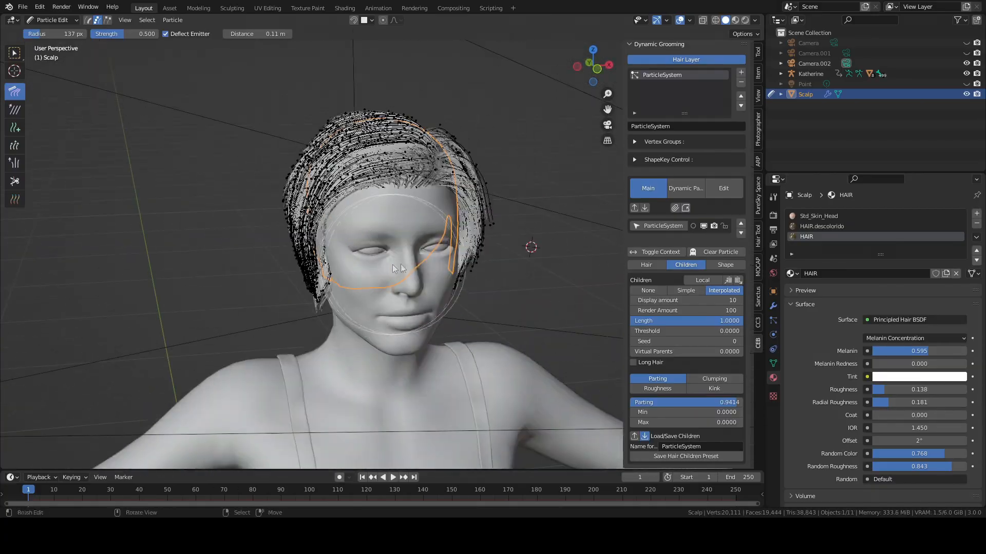
key(ctrl+Tab)
middle_drag(341, 316, 390, 301)
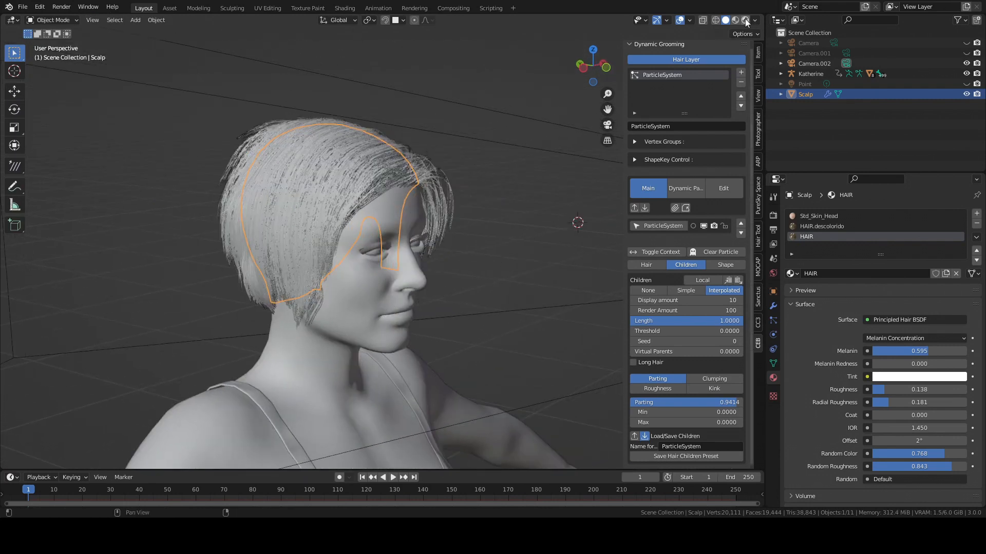
Preview the combed hair in rendered shading from both sides of the head, and return to solid shading
key(z)
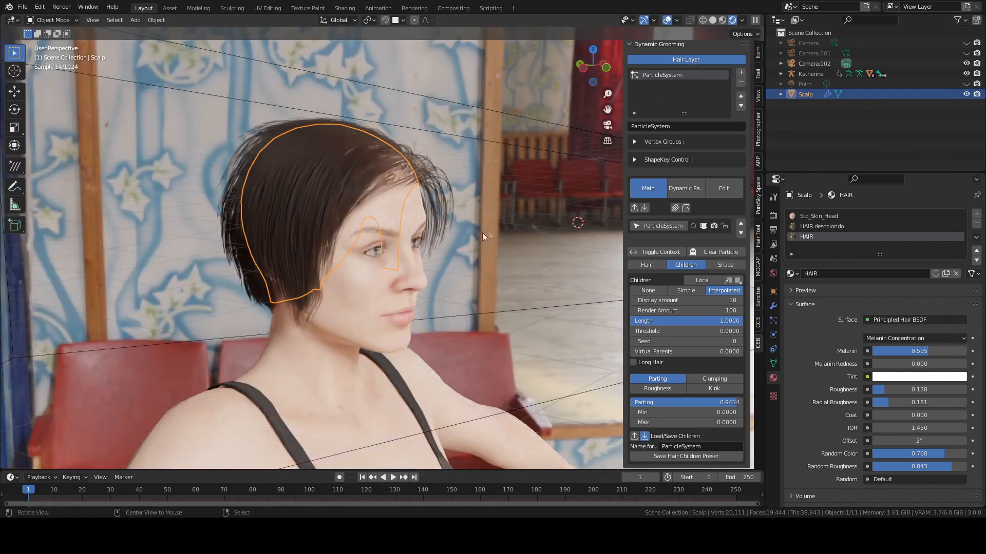
middle_drag(482, 232, 406, 310)
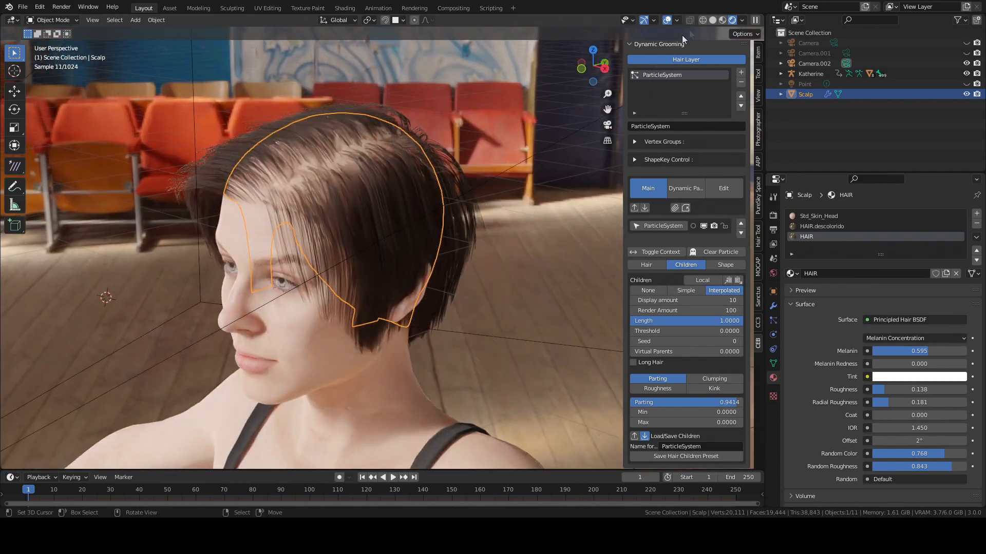
click(713, 20)
Re-enter Particle Edit mode on the Scalp and select the full linked strands covering the ear
mouse_move(556, 103)
middle_down()
mouse_move(386, 202)
mouse_move(337, 203)
mouse_move(373, 226)
middle_up()
key(q)
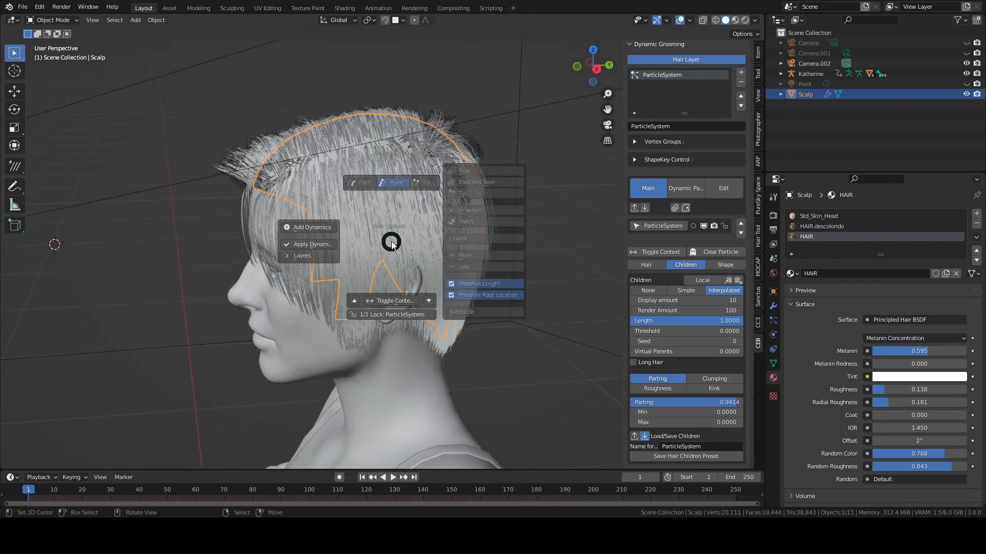
click(391, 301)
alt+drag(393, 302, 350, 282)
scroll(326, 255, up, 2)
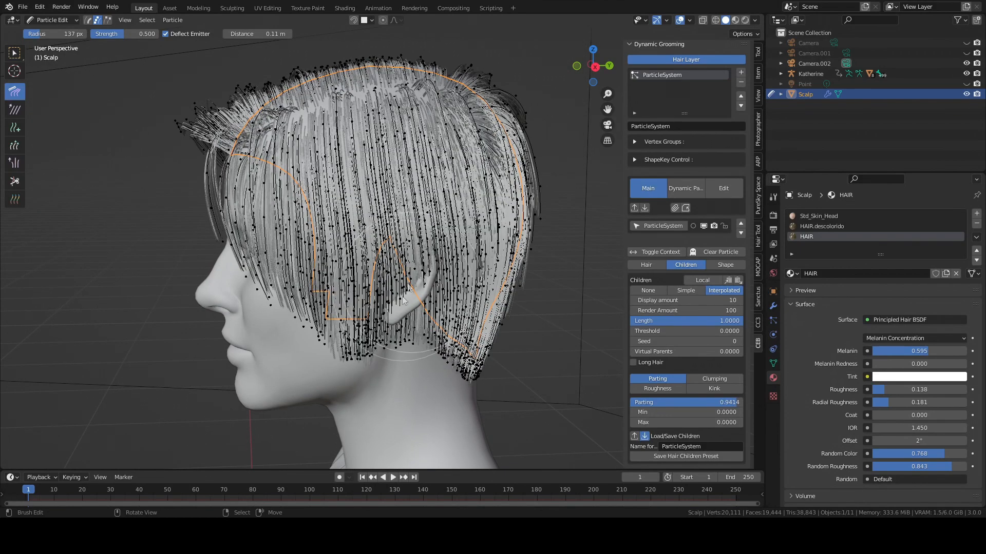
middle_drag(343, 297, 347, 282)
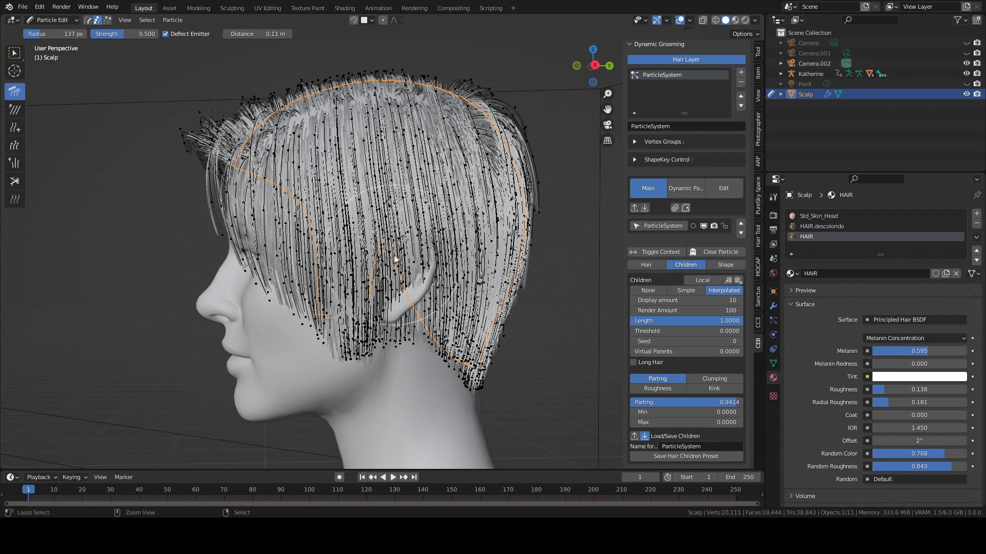
drag(390, 237, 416, 231)
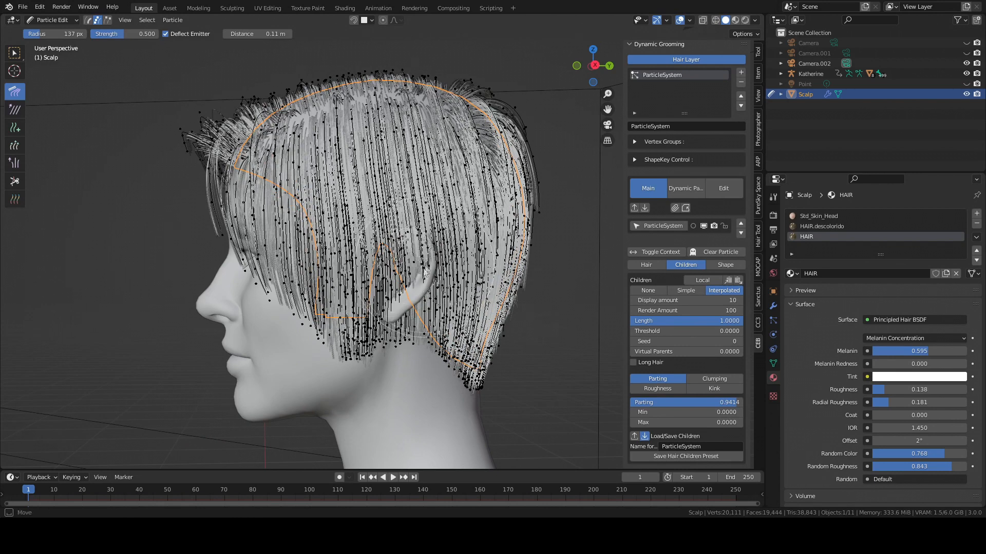
drag(426, 270, 386, 286)
drag(393, 239, 377, 265)
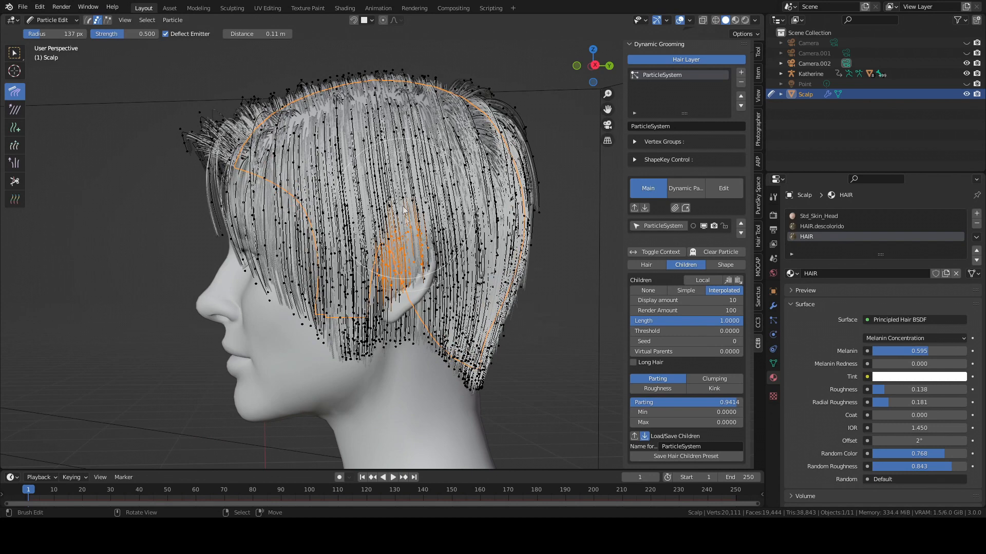
mouse_move(415, 228)
ctrl+mouse_down()
mouse_move(438, 246)
mouse_move(427, 273)
mouse_move(400, 278)
ctrl+mouse_up()
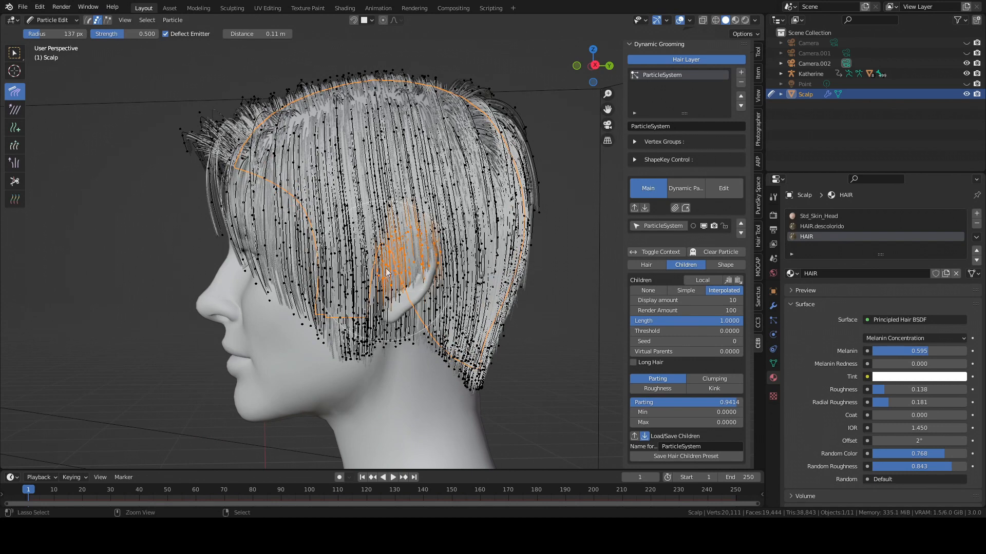
key(q)
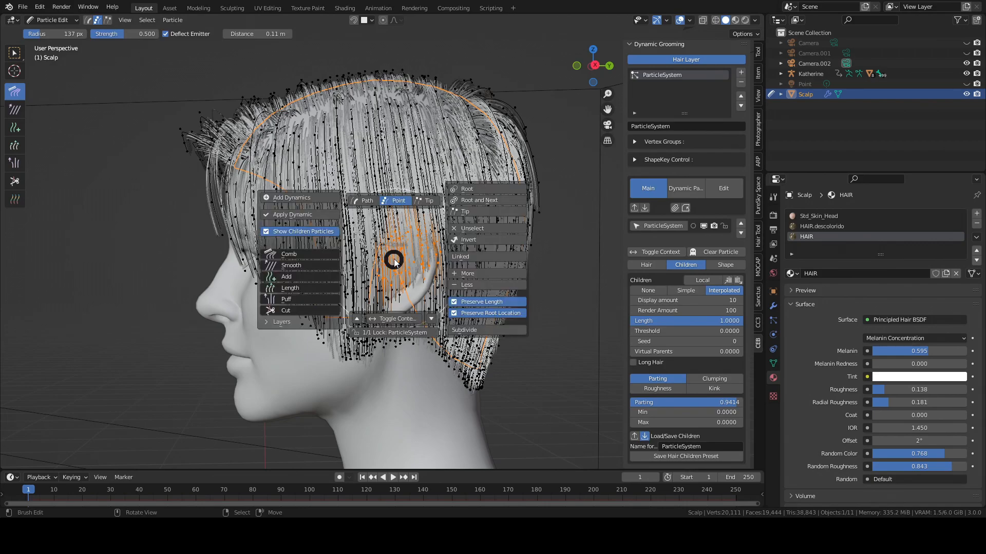
click(465, 259)
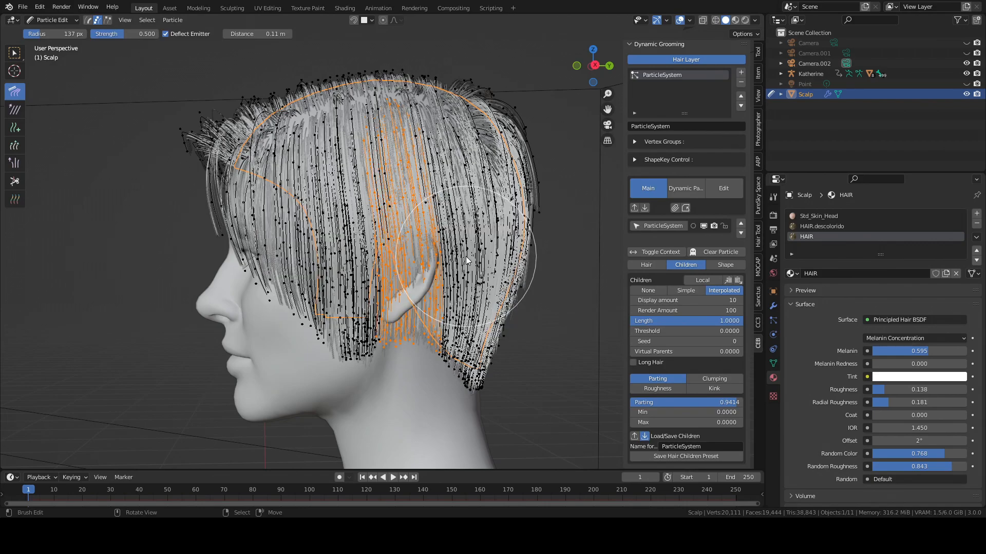
Comb the selected ear strands in toward the neck from the back view, and clear the selection
middle_drag(467, 260, 374, 291)
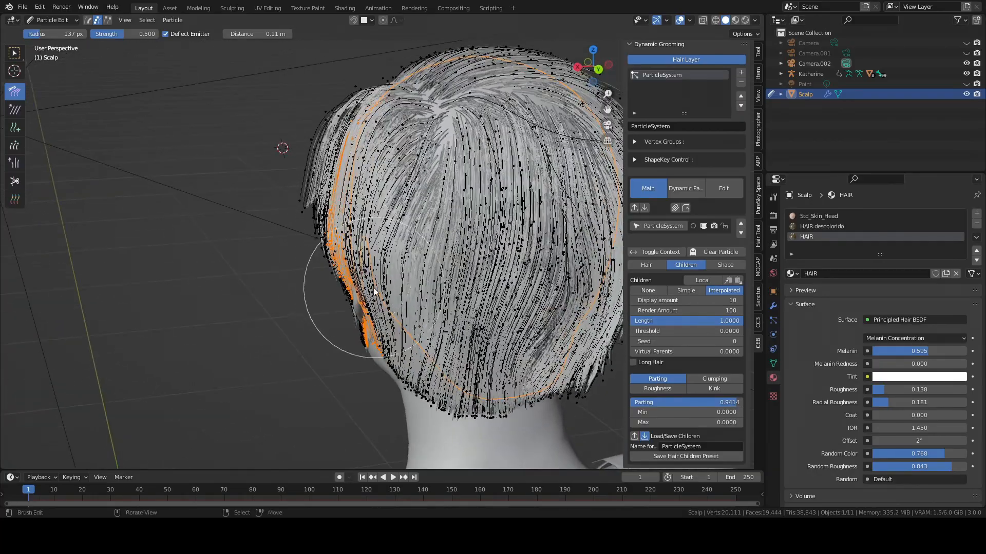
mouse_move(371, 288)
mouse_down()
mouse_move(363, 293)
mouse_move(377, 320)
mouse_up()
middle_drag(375, 319, 439, 266)
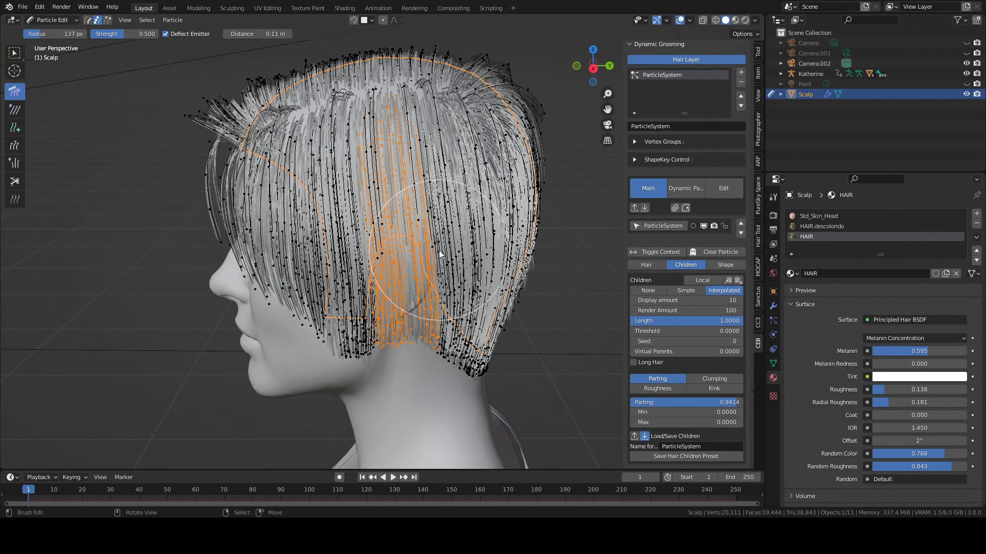
key(w)
click(513, 224)
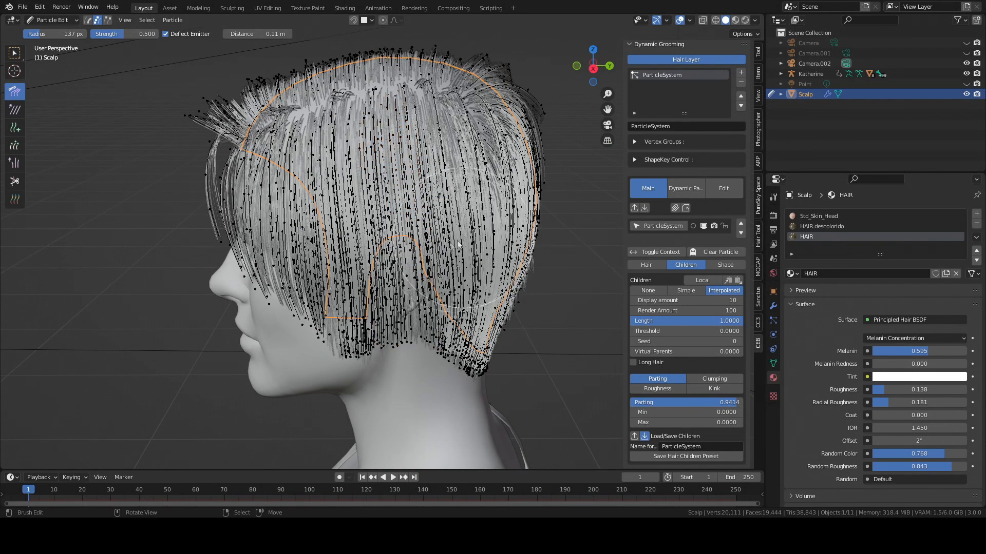
Select the full linked strands just behind the ear and comb them closer to the head, clearing the selection when done
click(424, 266)
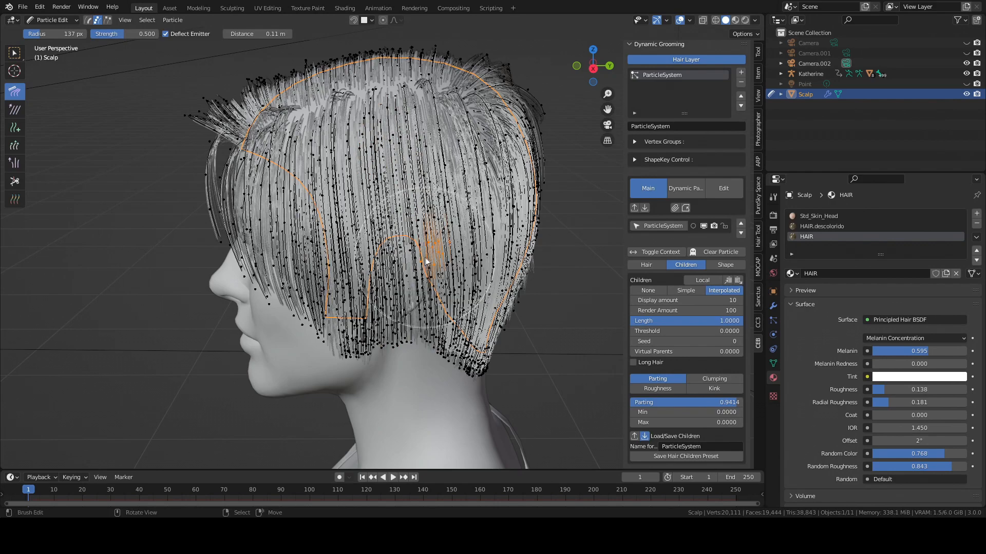
key(w)
click(493, 254)
middle_drag(493, 255, 359, 288)
mouse_move(359, 285)
mouse_down()
mouse_move(369, 303)
mouse_move(362, 292)
mouse_up()
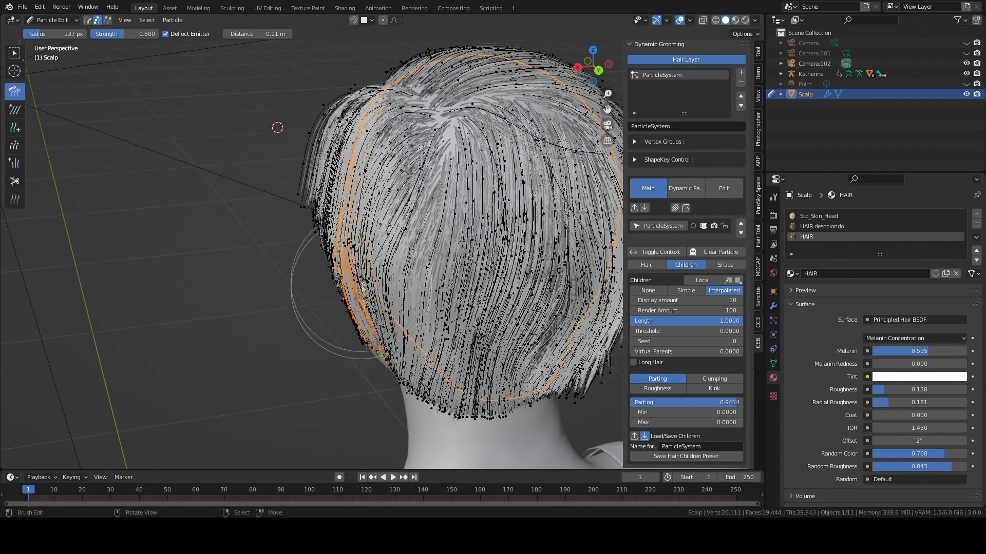
middle_drag(356, 277, 403, 291)
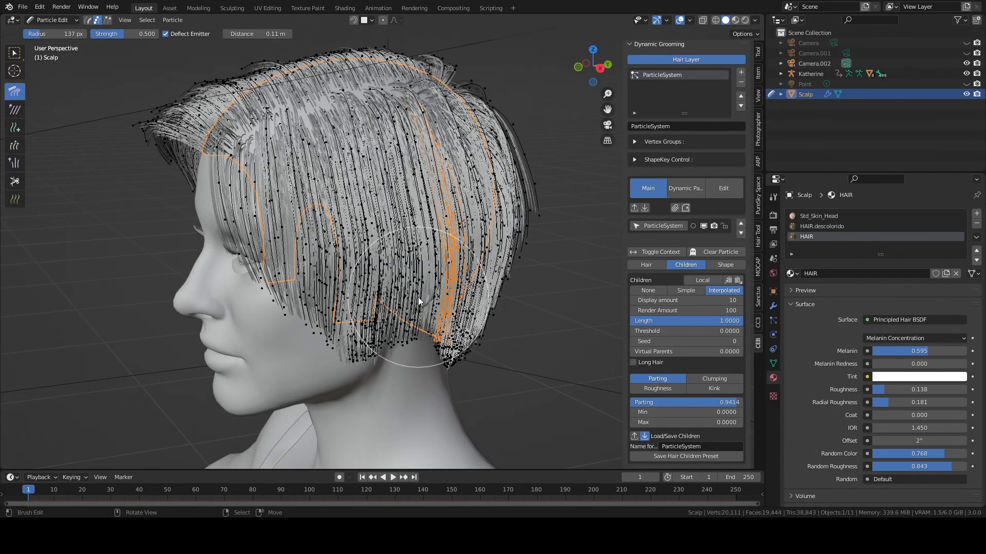
key(w)
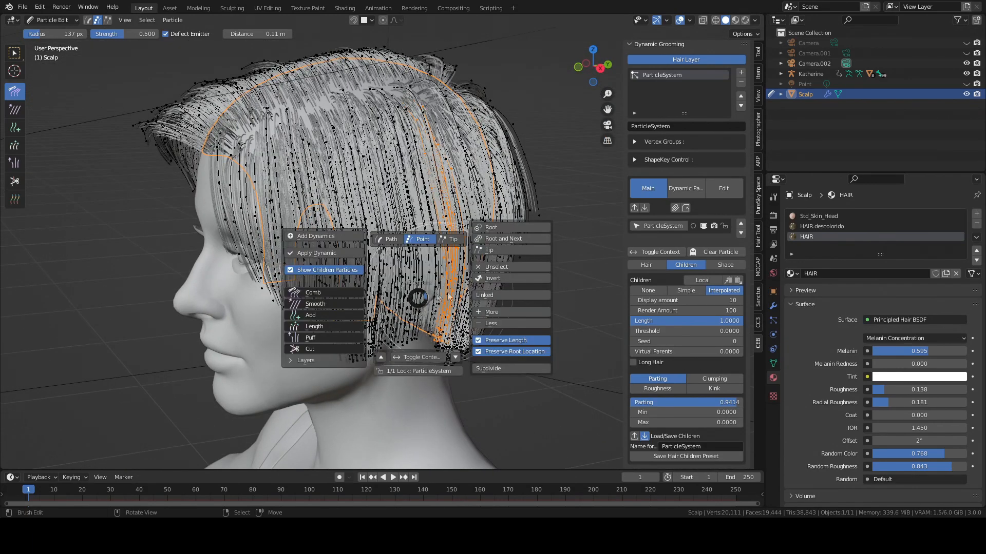
click(493, 269)
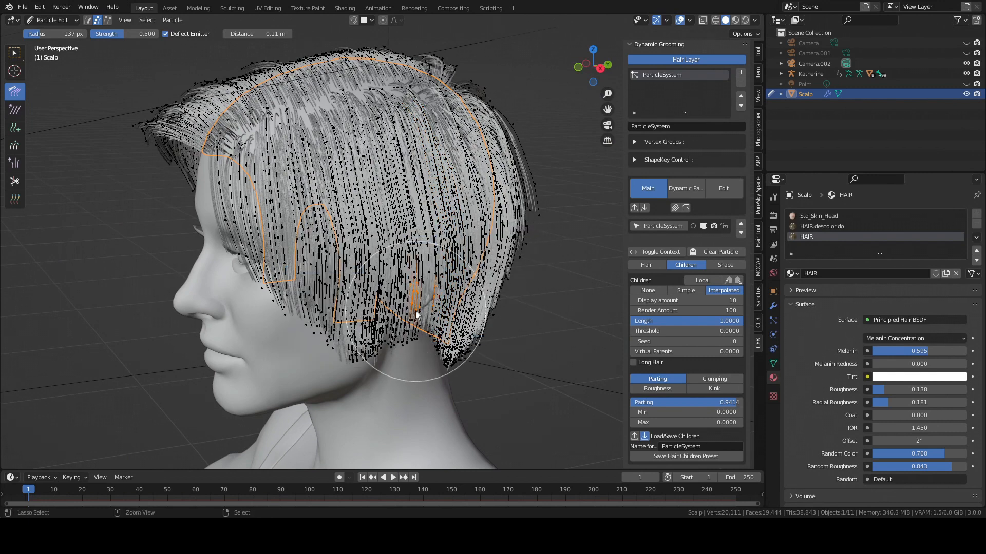
Select the strand sections around the earlobe with a lasso and return the Scalp to Object Mode
mouse_move(401, 281)
ctrl+mouse_down()
mouse_move(440, 289)
mouse_move(430, 320)
mouse_move(400, 307)
mouse_move(421, 279)
ctrl+mouse_up()
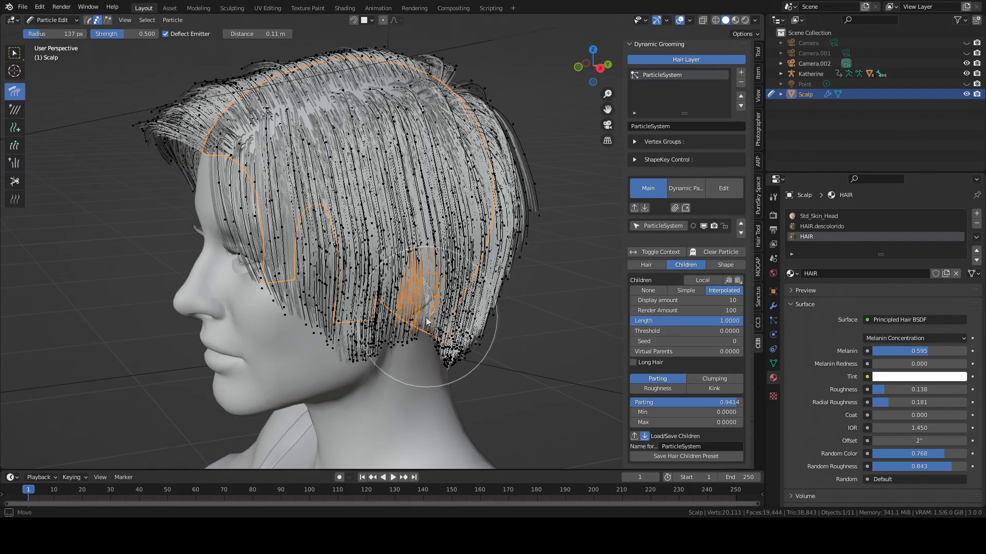
mouse_move(418, 308)
middle_down()
mouse_move(357, 342)
mouse_move(381, 309)
mouse_move(393, 327)
mouse_move(413, 326)
middle_up()
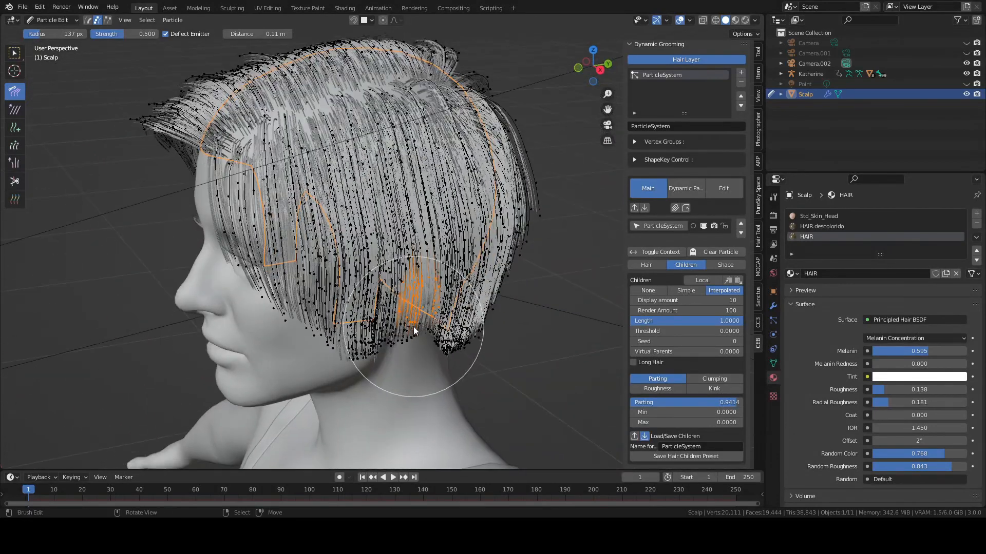
key(w)
click(413, 377)
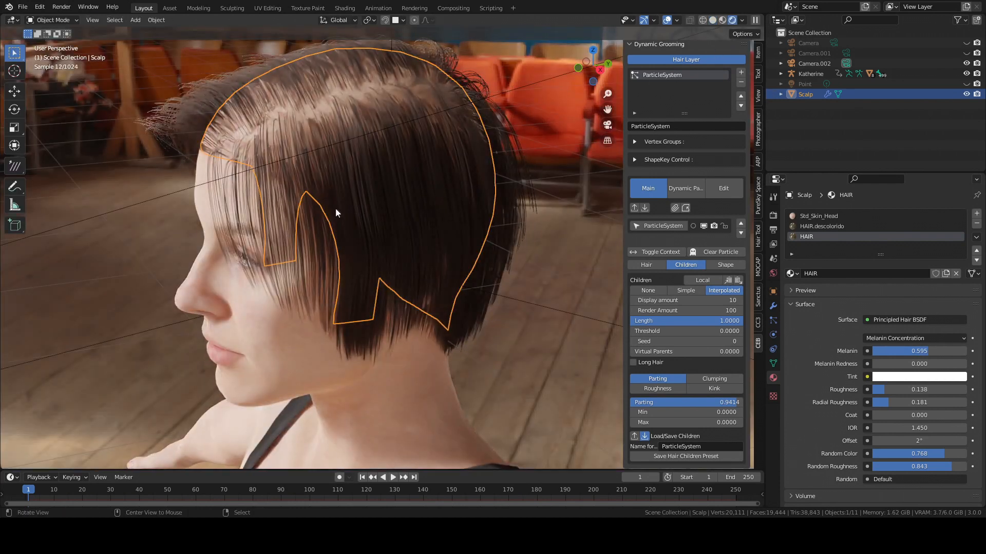
Try children display amounts of 50, 20 and 15 while viewing the hair in rendered shading
middle_drag(336, 212, 407, 195)
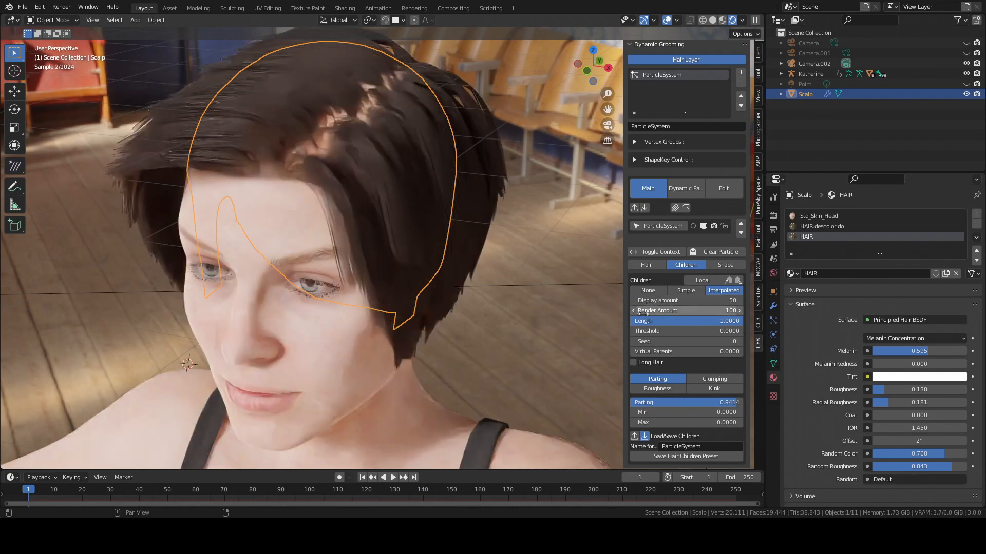
middle_drag(299, 235, 357, 226)
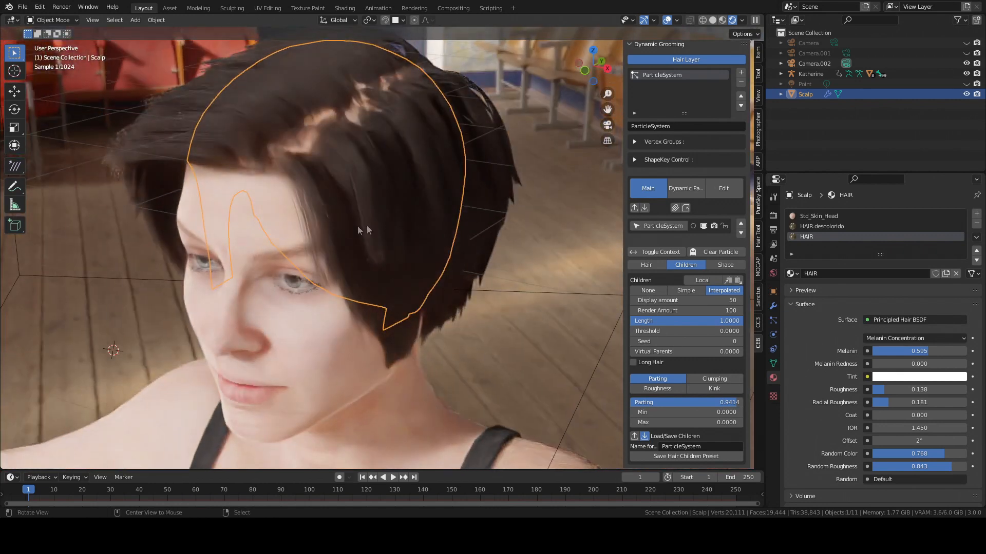
text(0)
key(Return)
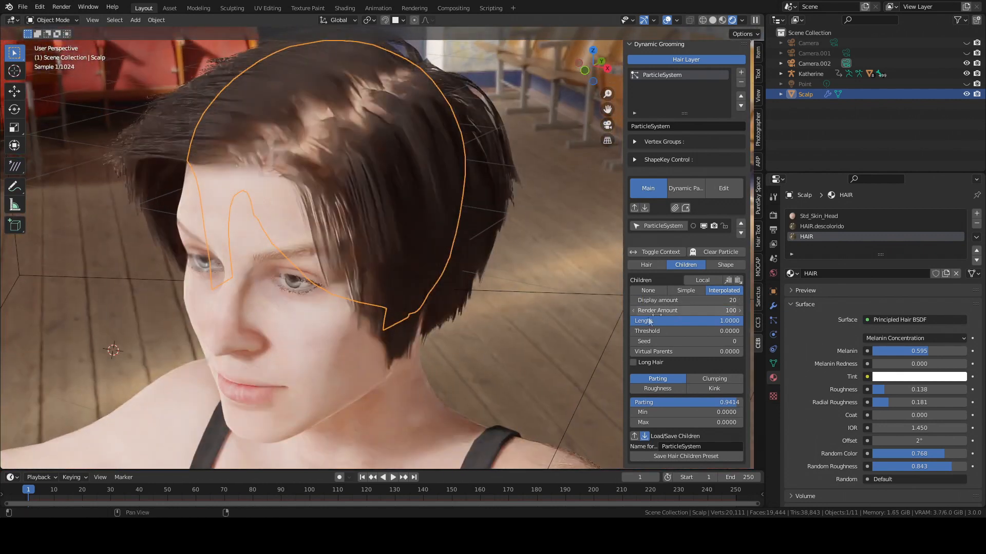
key(Return)
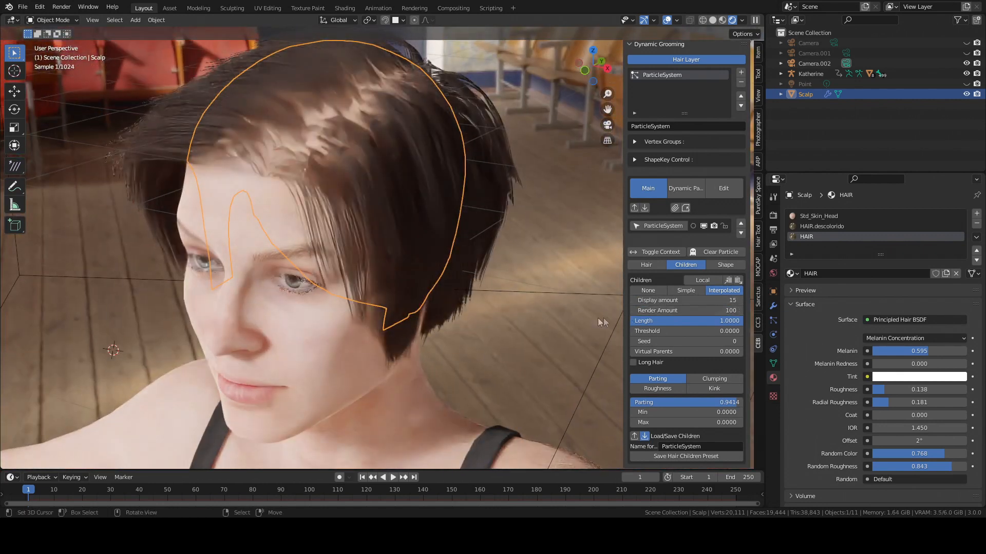
middle_drag(302, 234, 328, 236)
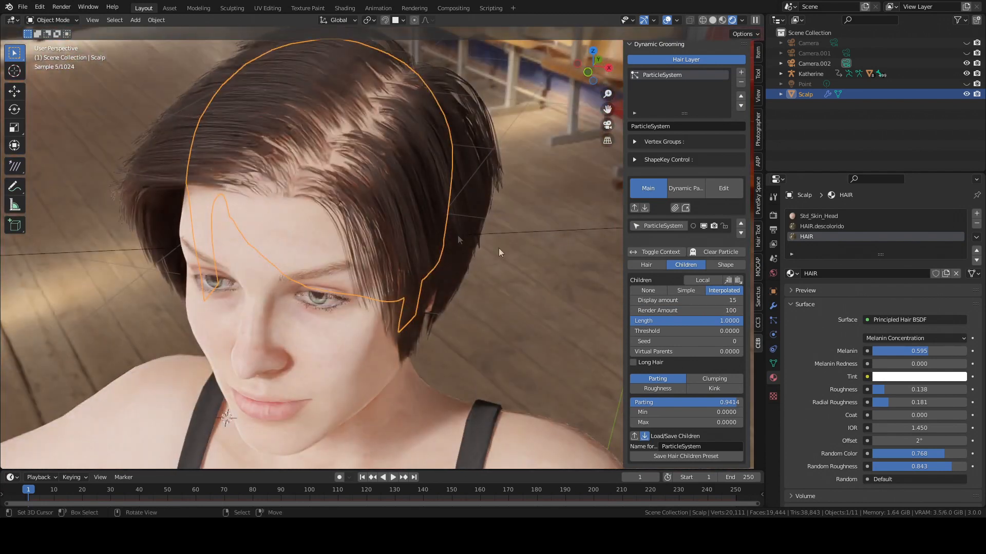
Set the children display amount to 20, check the rendered hair and switch the viewport back to solid shading
text(20)
key(Return)
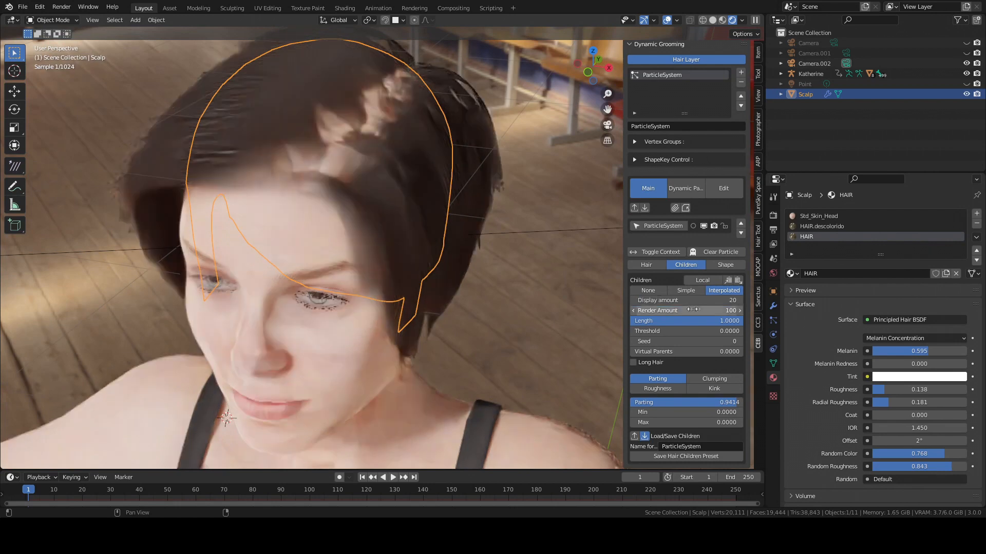
middle_drag(315, 218, 325, 217)
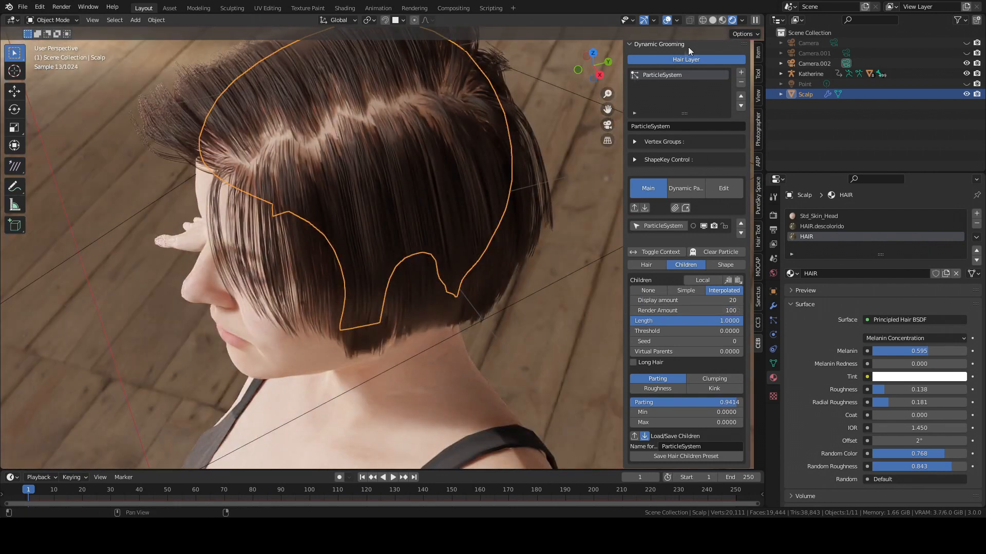
key(shift+z)
middle_drag(370, 234, 457, 212)
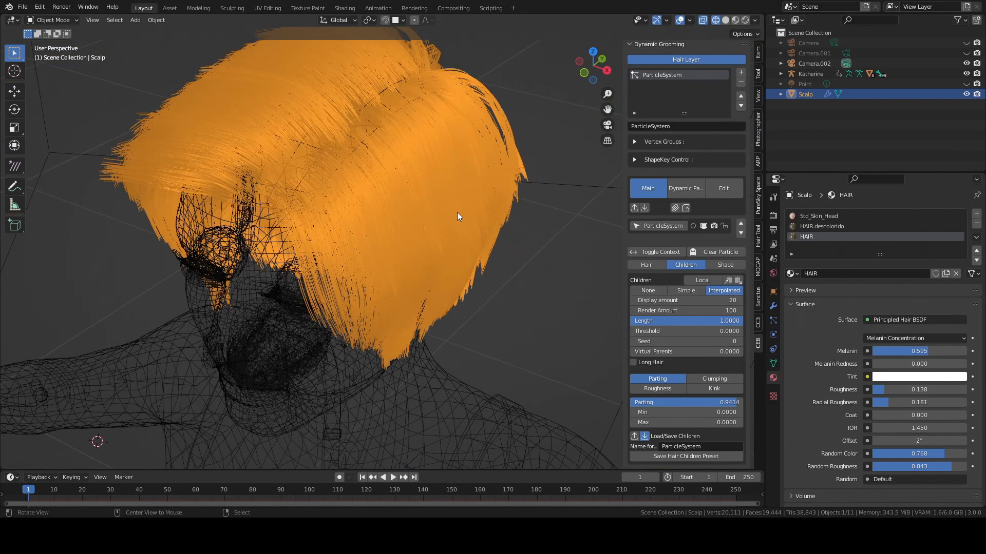
click(725, 22)
middle_drag(386, 216, 589, 194)
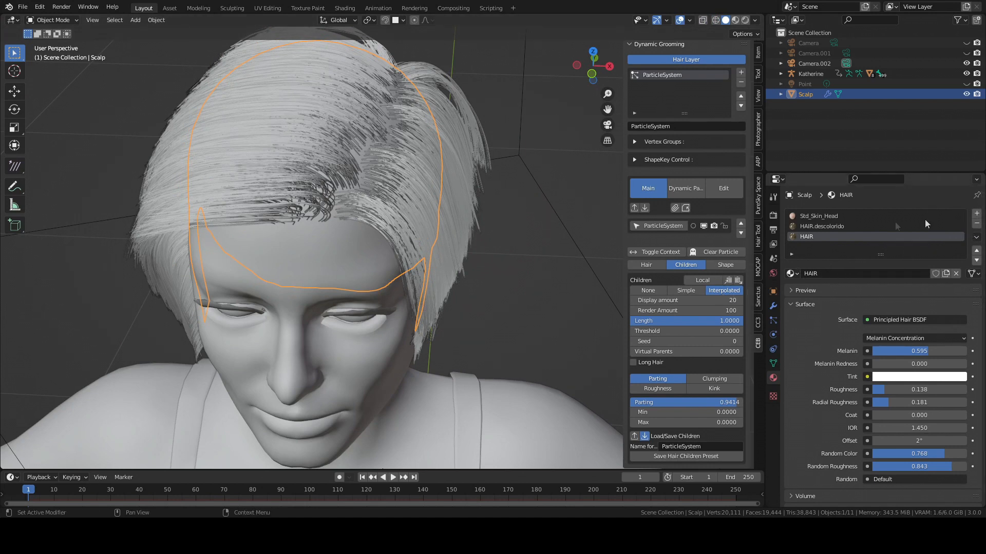
Add a new material slot to the Scalp with a new material named hair_tutorial
click(977, 215)
click(840, 274)
double_click(849, 276)
text(hair_tutorial)
key(Return)
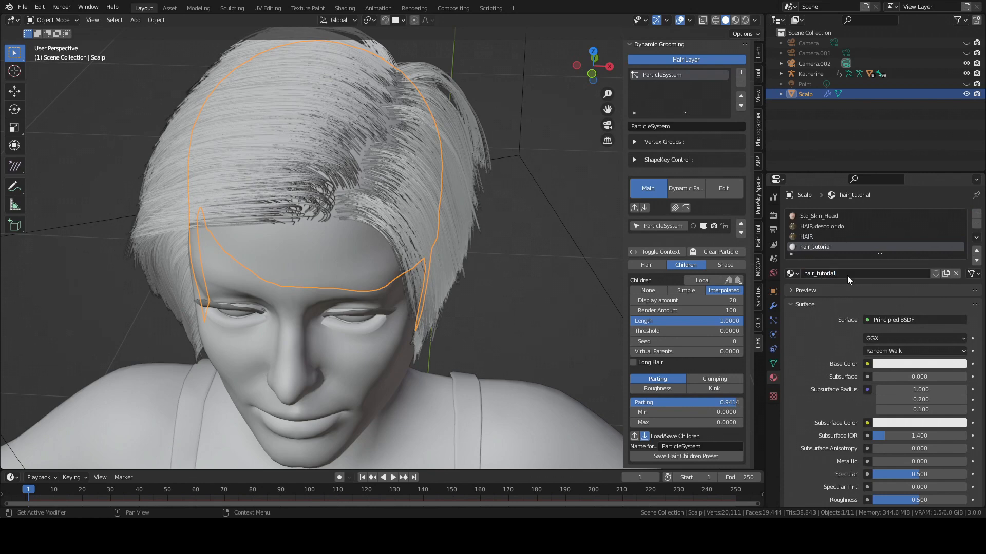
Give hair_tutorial a Principled Hair BSDF surface with Melanin Concentration coloring and a melanin value of 0.486
click(888, 318)
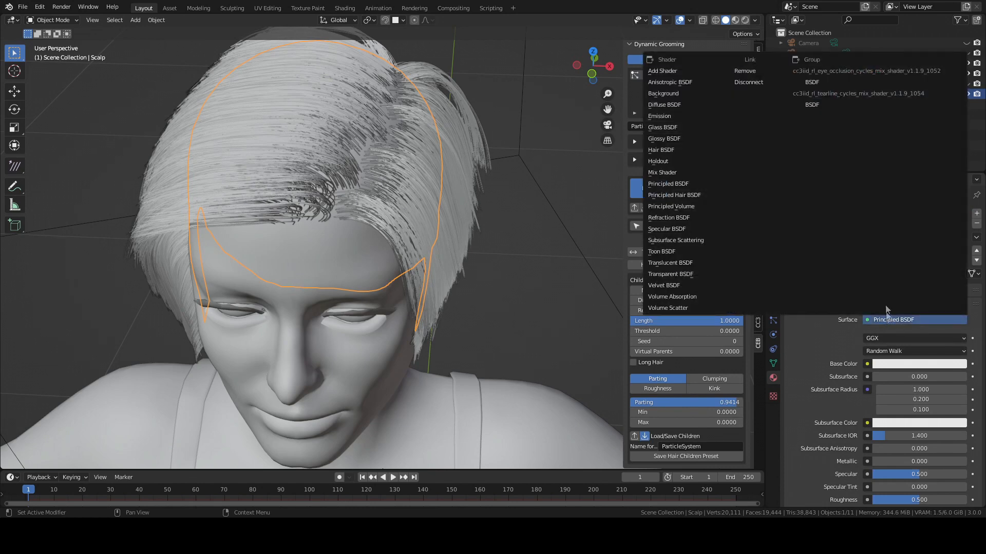
click(674, 194)
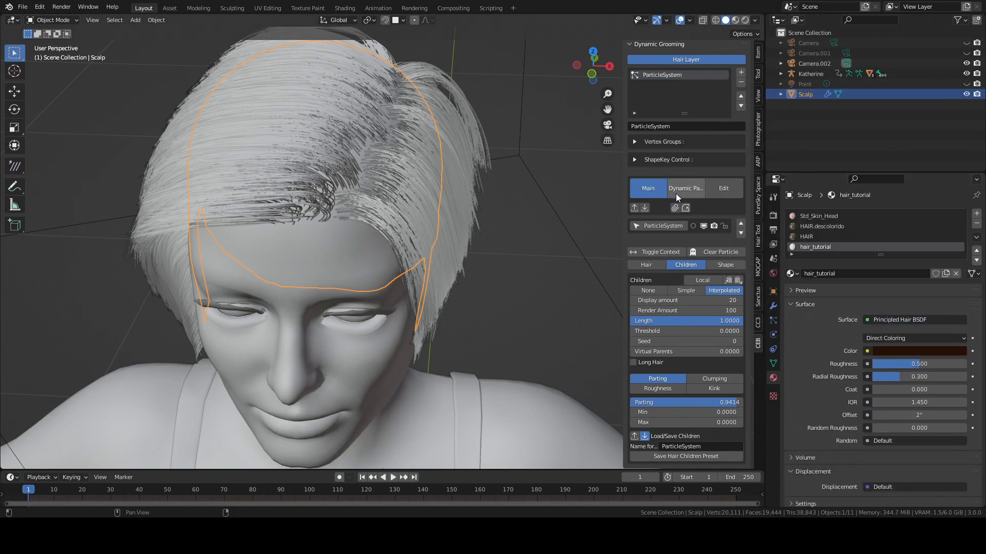
click(889, 339)
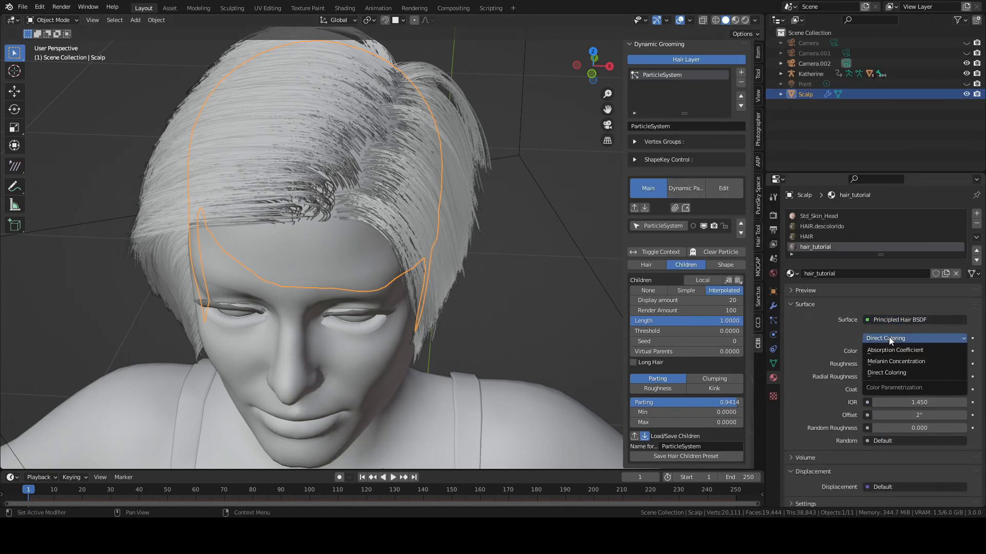
click(883, 362)
mouse_move(905, 350)
mouse_down()
mouse_move(863, 351)
mouse_move(899, 352)
mouse_up()
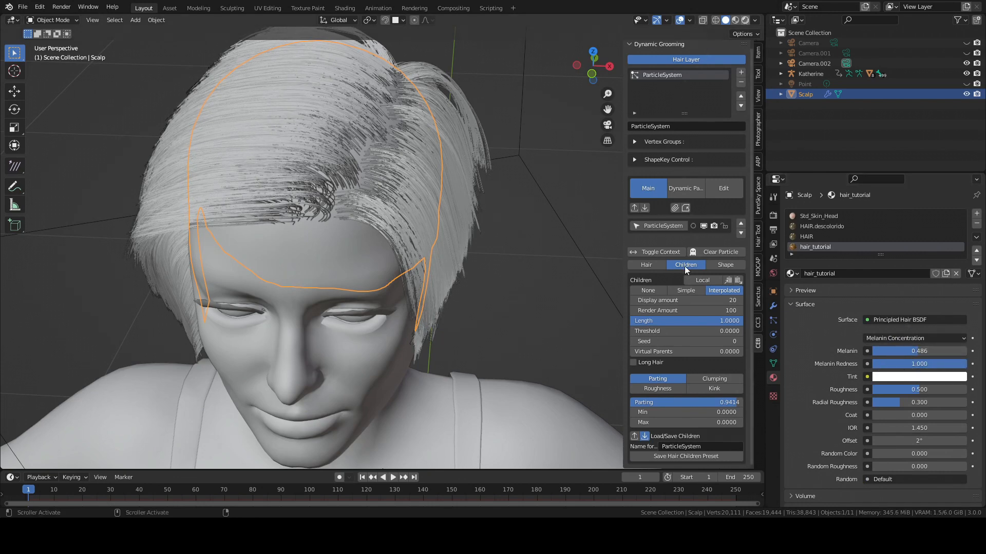
Switch the viewport to rendered shading and assign hair_tutorial as the particle hair's render material
key(shift+z)
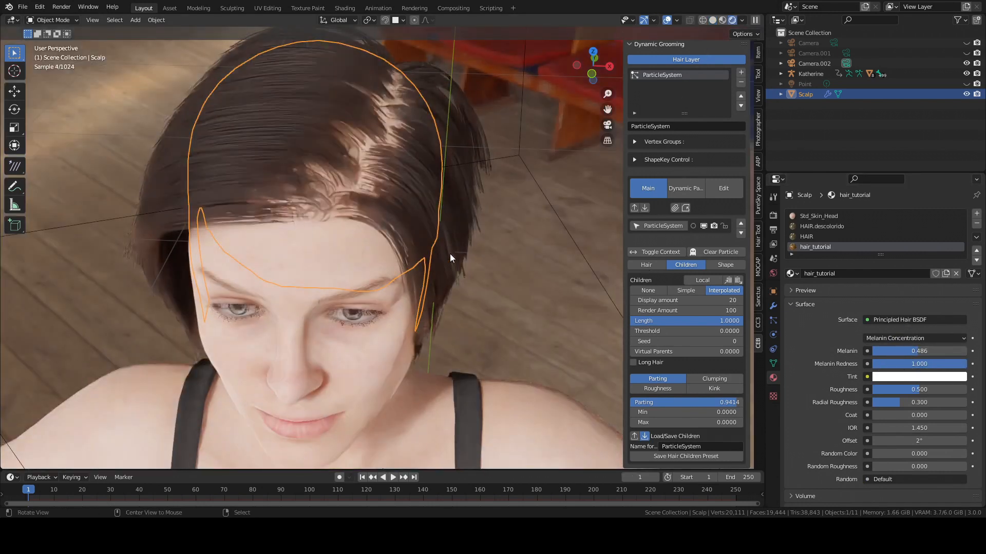
middle_drag(450, 254, 412, 249)
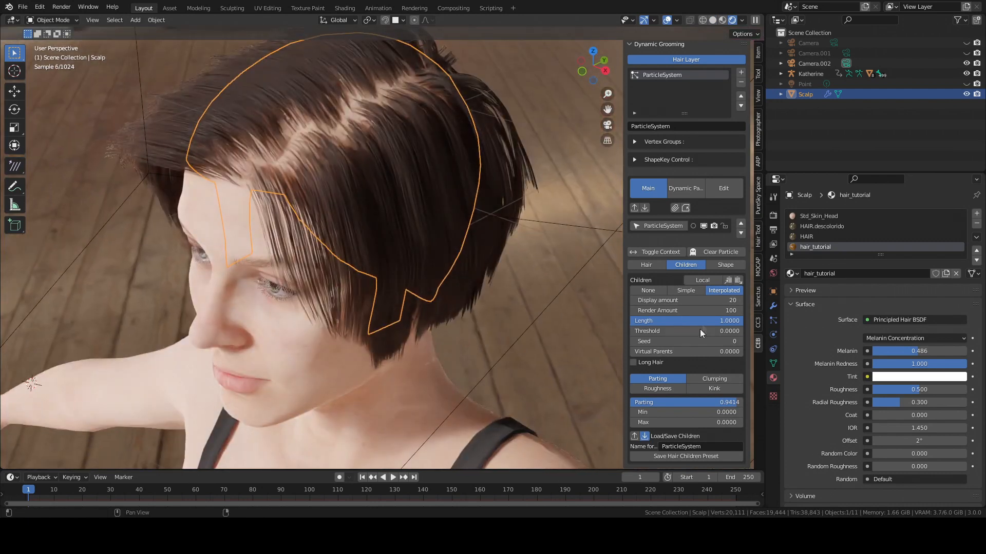
click(648, 265)
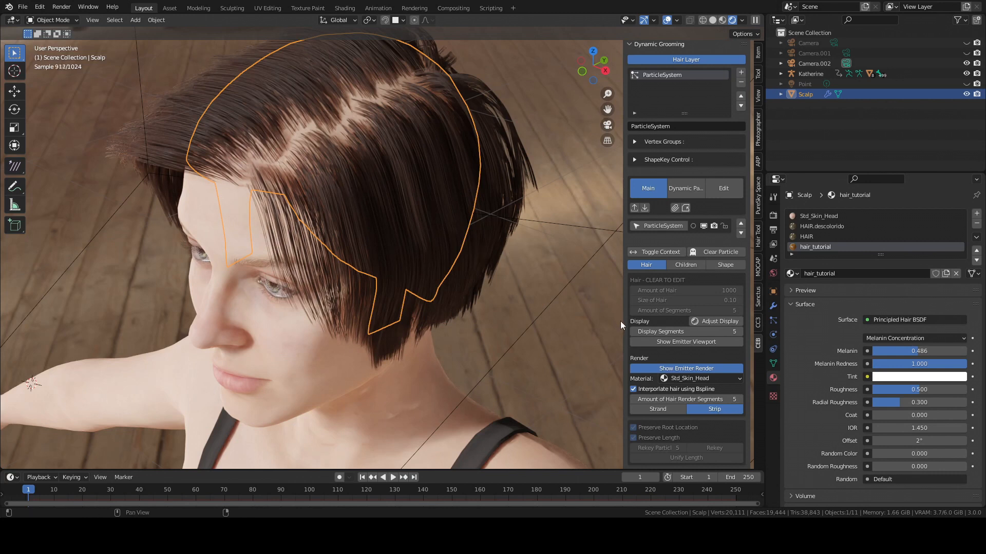
click(690, 378)
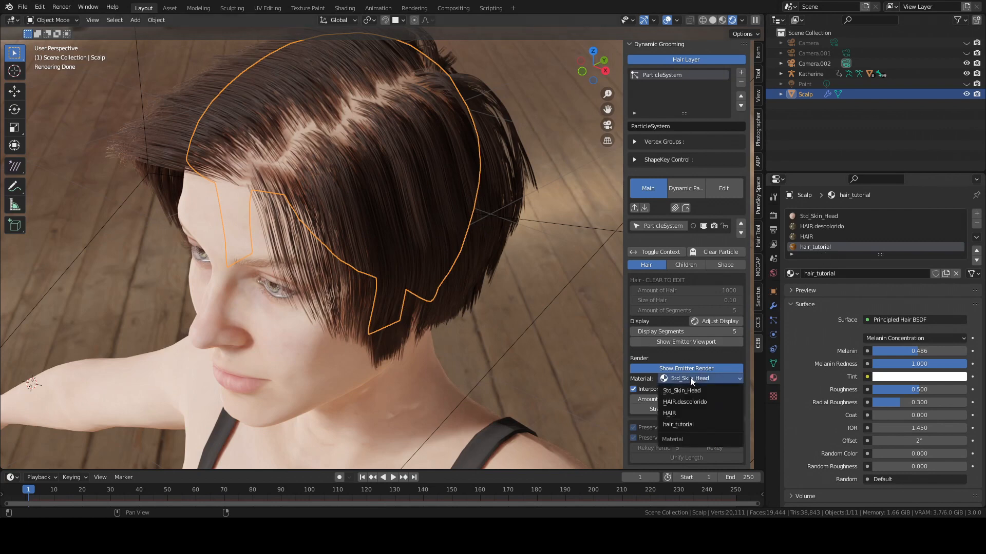
click(680, 425)
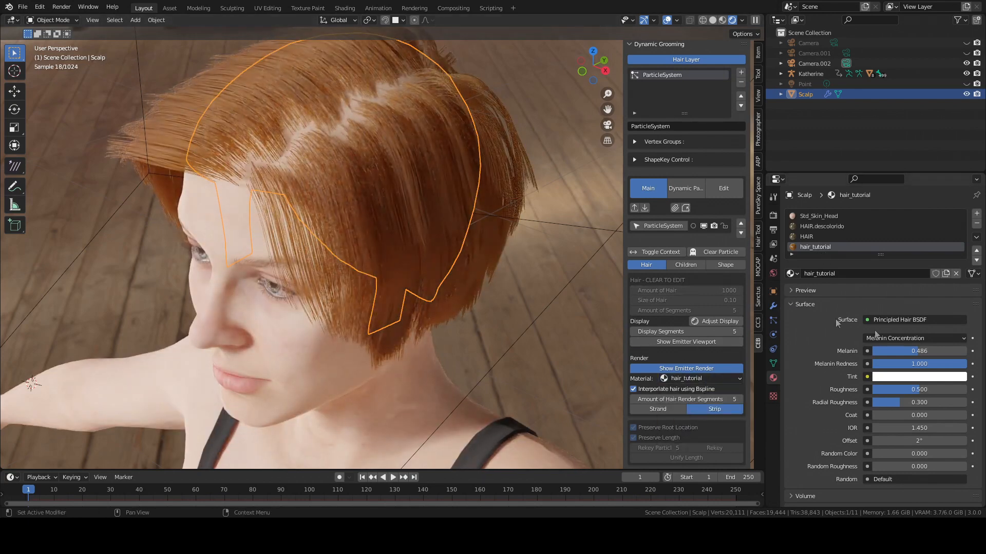
Darken the hair_tutorial material by setting its Melanin to 0.989 and Melanin Redness to 0
drag(910, 352, 951, 347)
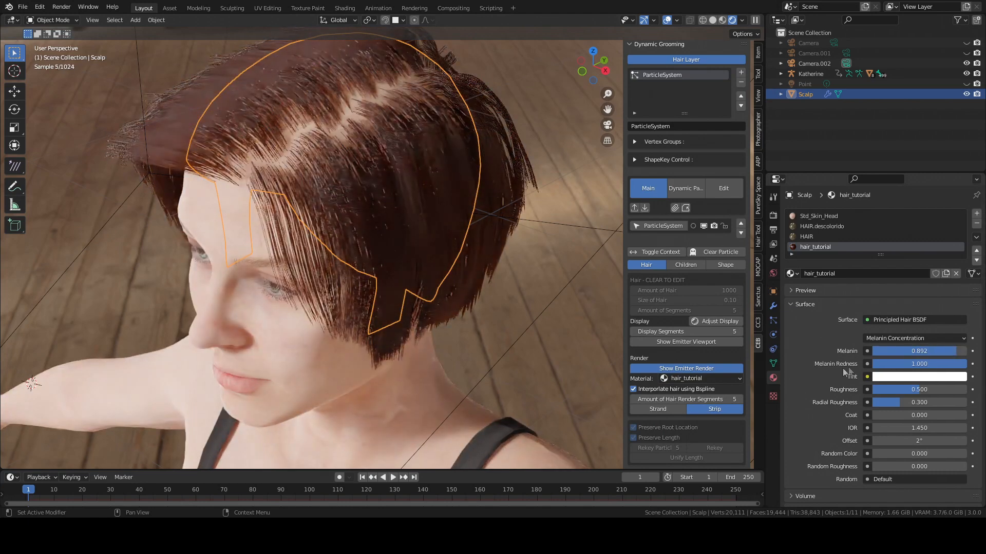
drag(948, 351, 929, 352)
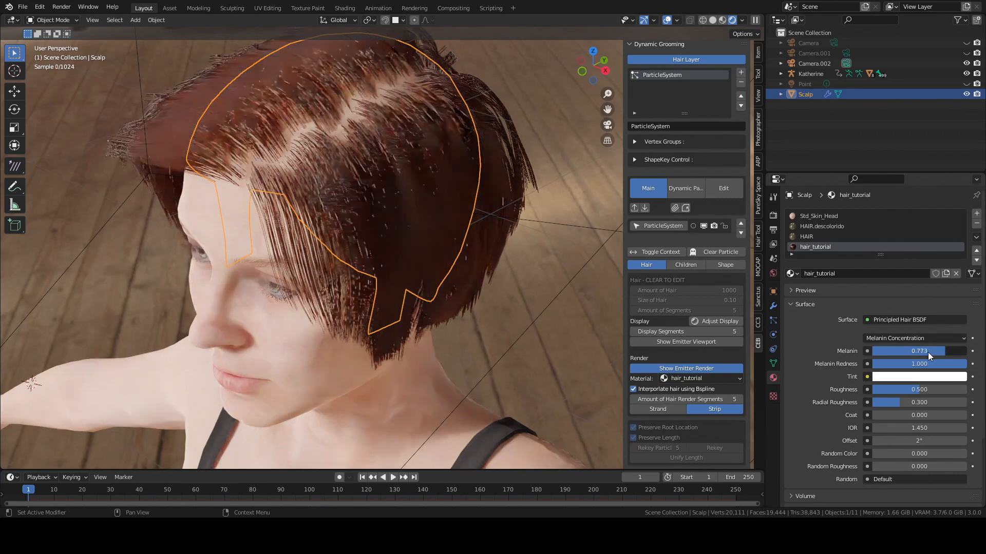
drag(954, 367, 841, 368)
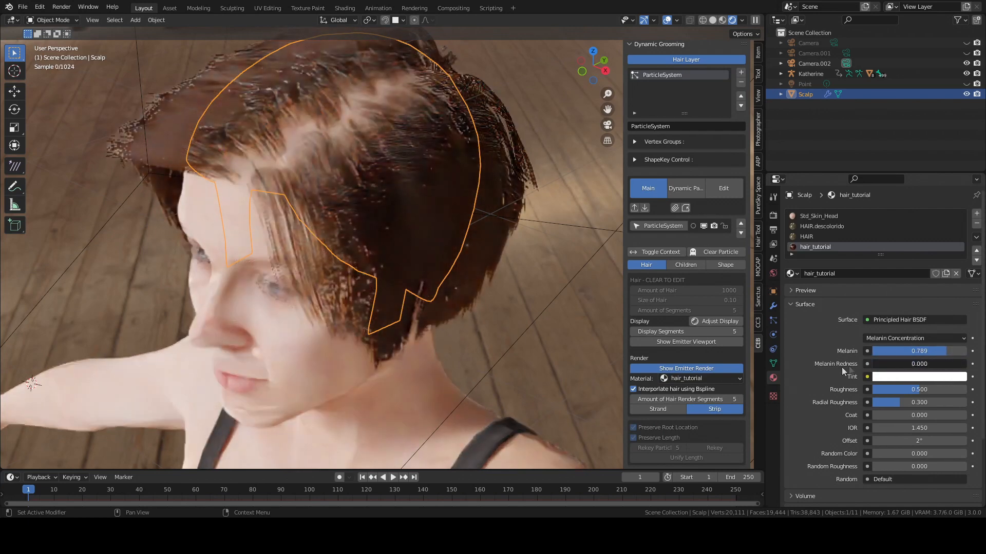
drag(923, 351, 947, 350)
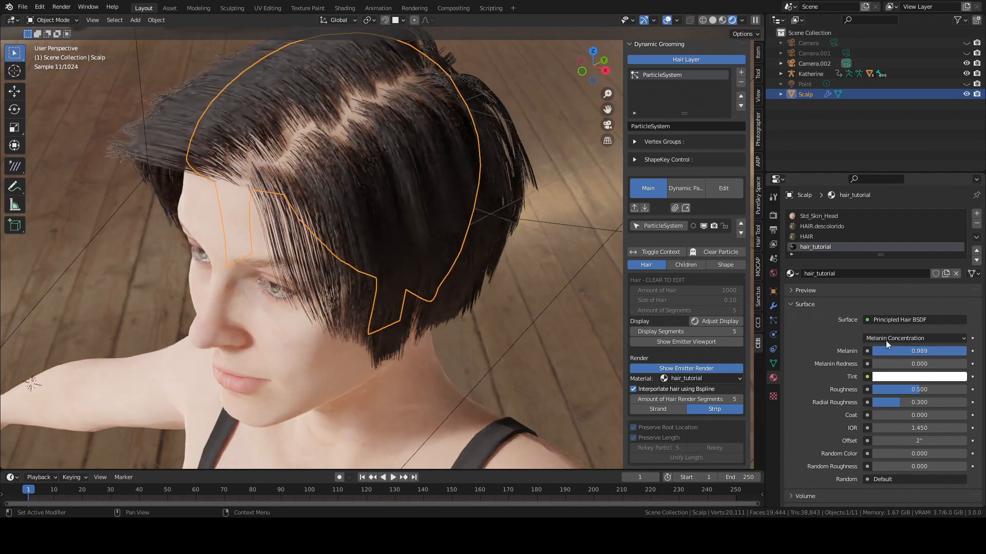
Set the hair material's Random Color to 0.838, deselect the scalp and inspect the rendered hair from the front and side
mouse_move(377, 249)
middle_down()
mouse_move(484, 236)
mouse_move(287, 254)
mouse_move(375, 243)
mouse_move(362, 240)
middle_up()
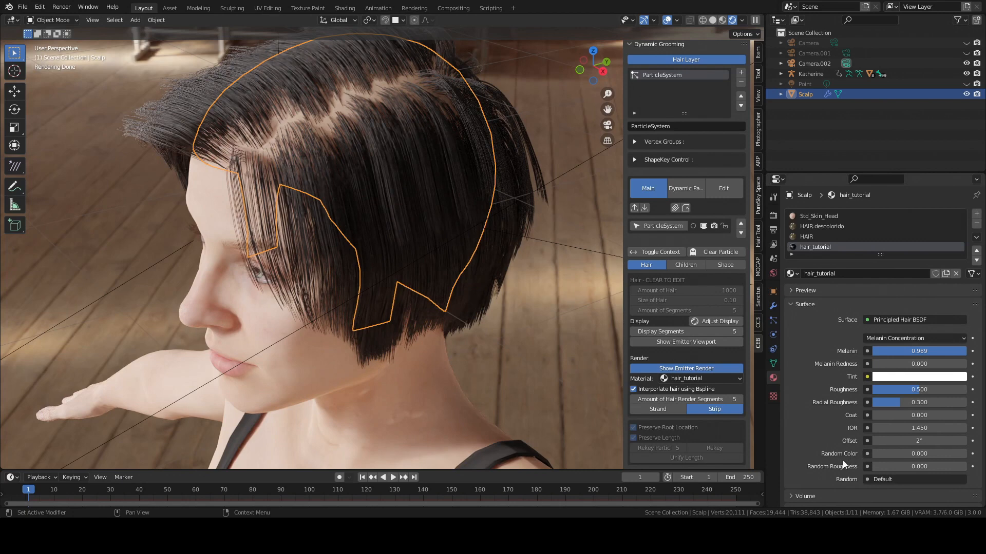
drag(888, 454, 922, 452)
middle_drag(289, 291, 303, 257)
right_click(174, 285)
alt+drag(281, 296, 220, 283)
ctrl+alt+drag(220, 283, 238, 263)
middle_drag(238, 258, 228, 280)
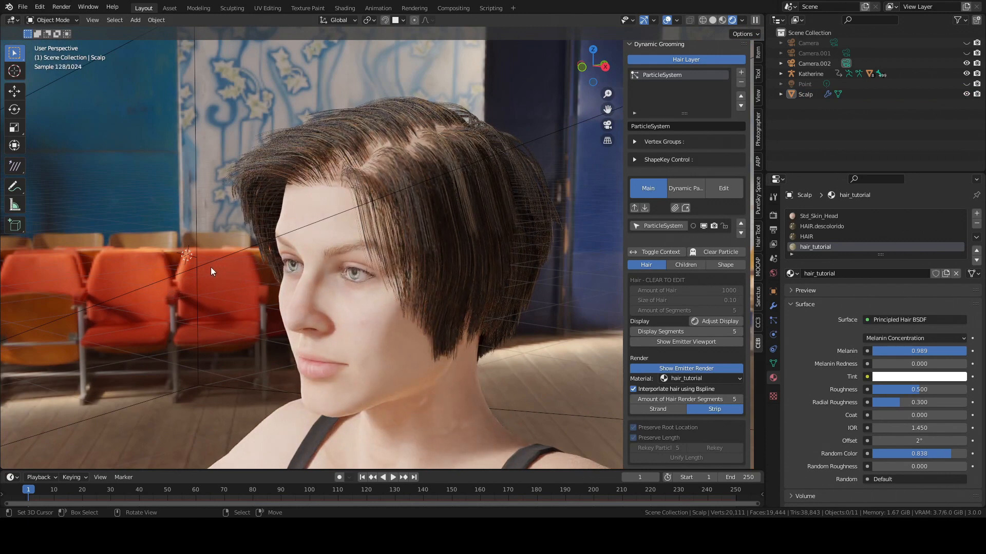
middle_drag(181, 273, 321, 272)
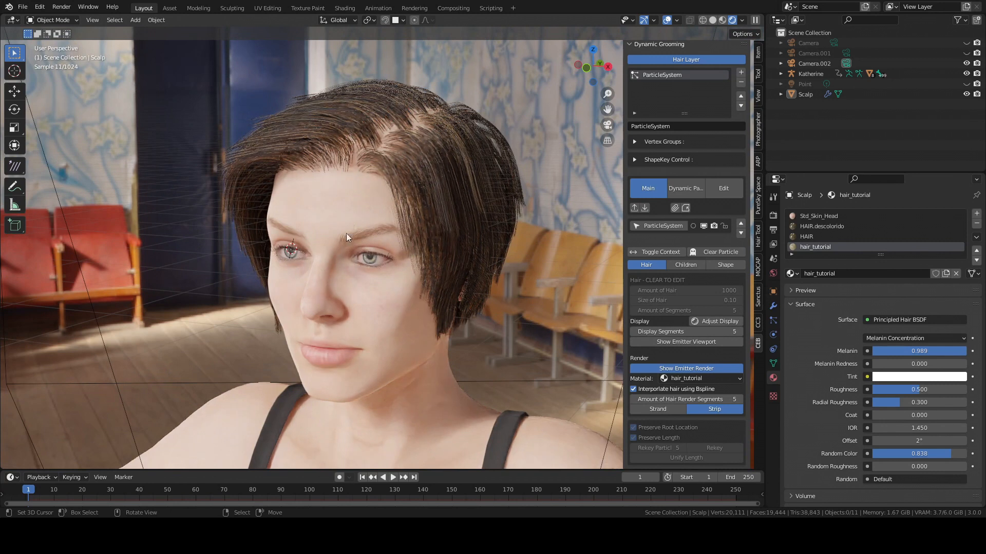